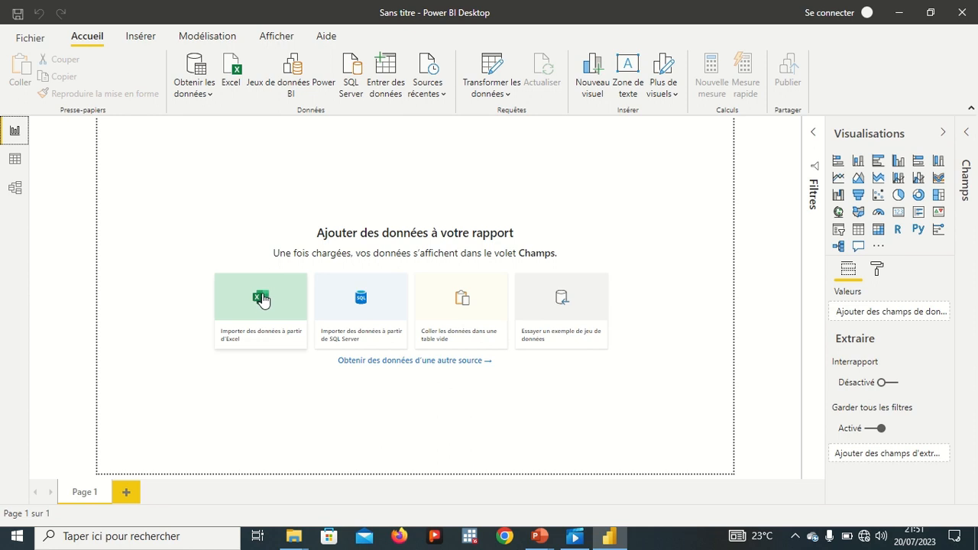
Import data from the Excel workbook 02_03_rainforest_inc_TCD in the Chapitre_02 exercise folder.
{"action": "left_click", "coordinate": [261, 298]}
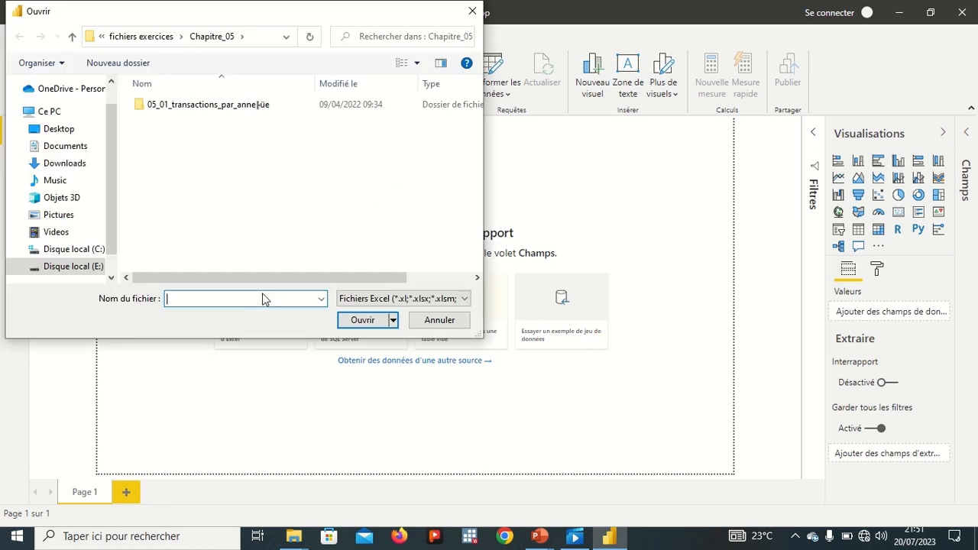
{"action": "left_click", "coordinate": [175, 44]}
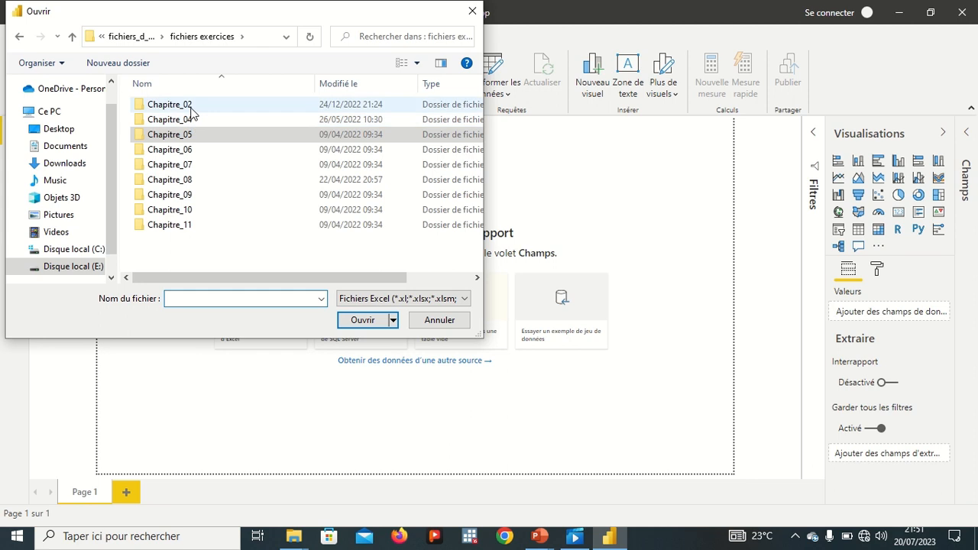
{"action": "double_click", "coordinate": [191, 108]}
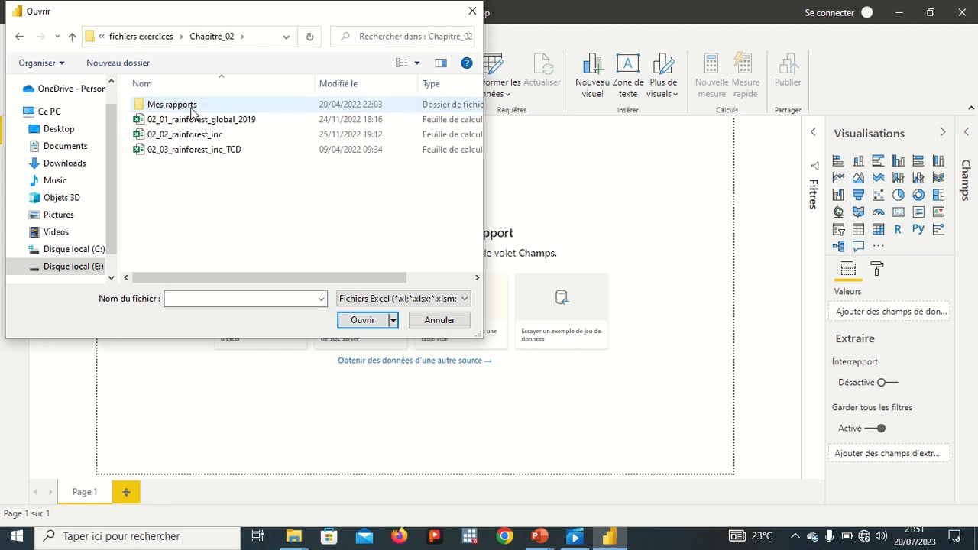
{"action": "double_click", "coordinate": [221, 155]}
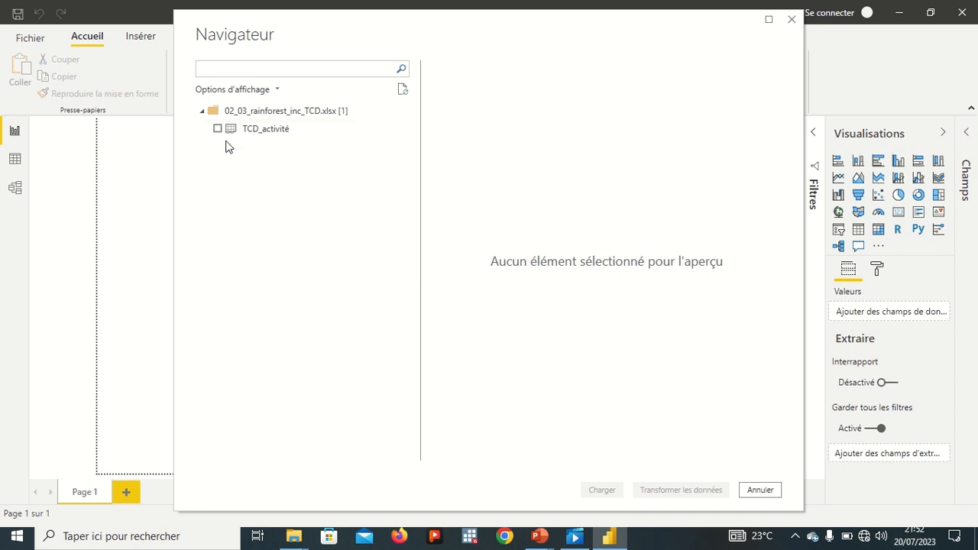
Select the TCD_activité sheet, open it for transformation in the Power Query editor and dismiss the outdated-preview notice.
{"action": "left_click", "coordinate": [218, 131]}
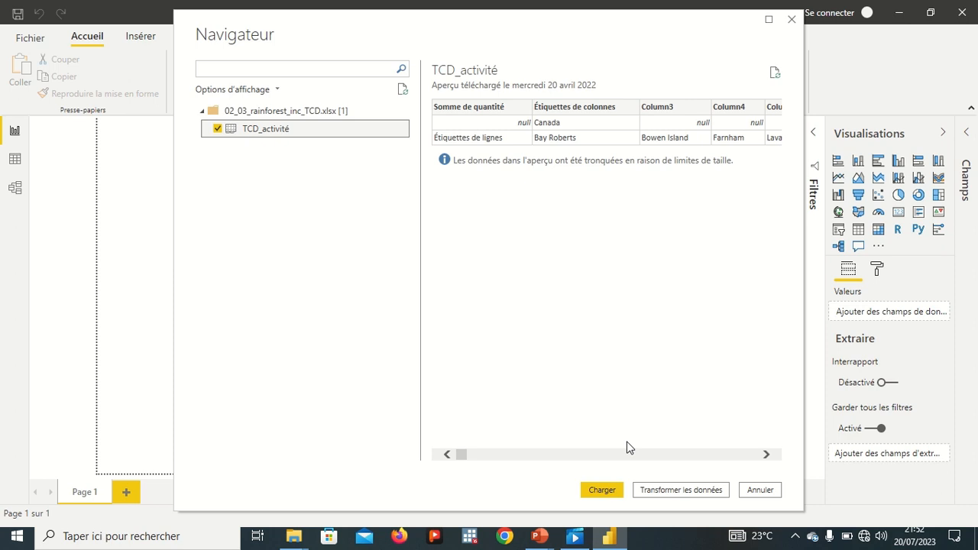
{"action": "left_click", "coordinate": [684, 493]}
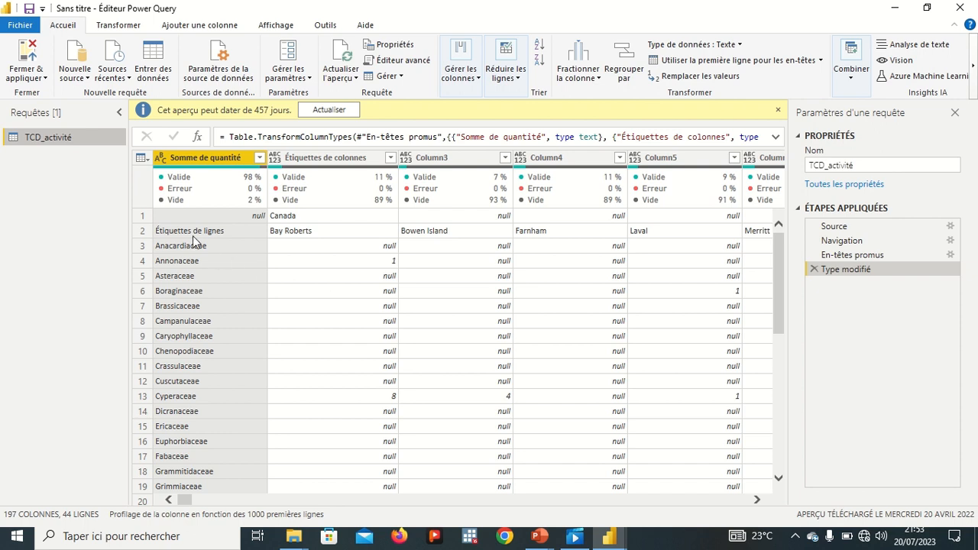
{"action": "left_click", "coordinate": [779, 110]}
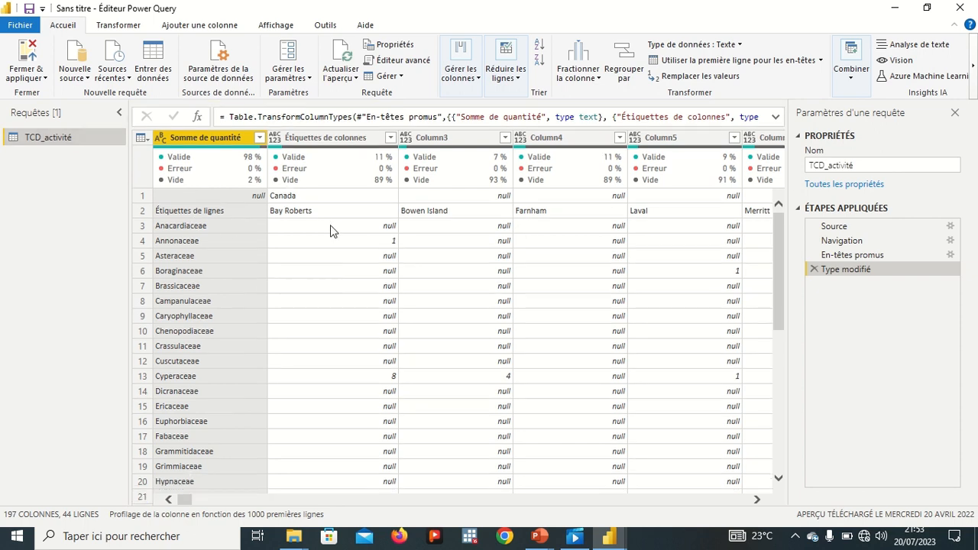
Delete the automatic Type modifié and En-têtes promus steps from the TCD_activité query.
{"action": "mouse_move", "coordinate": [183, 176]}
{"action": "mouse_move", "coordinate": [299, 179]}
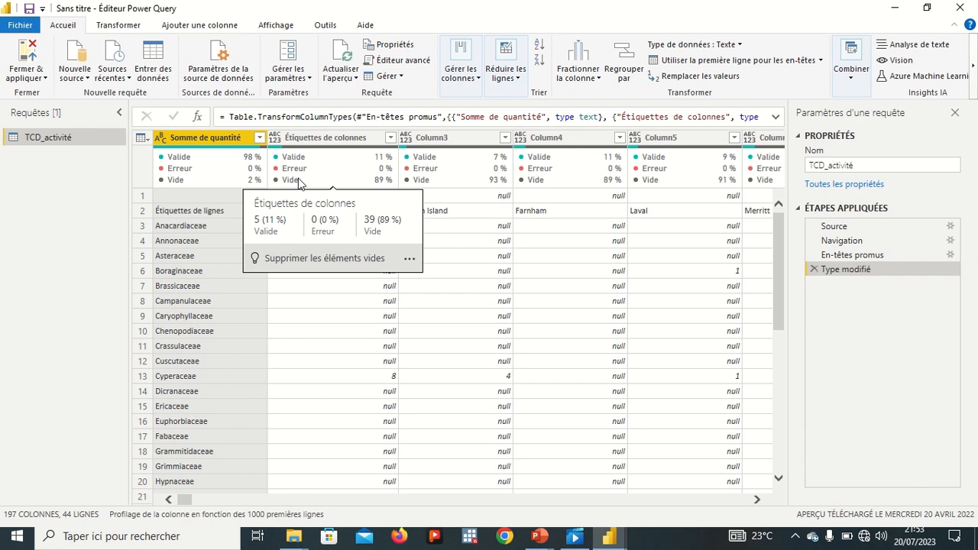
{"action": "mouse_move", "coordinate": [191, 163]}
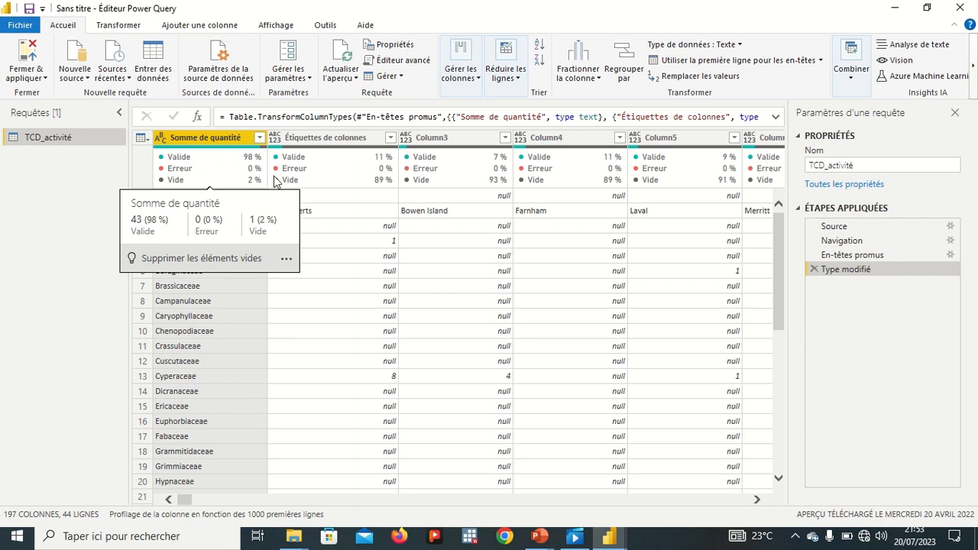
{"action": "mouse_move", "coordinate": [291, 177]}
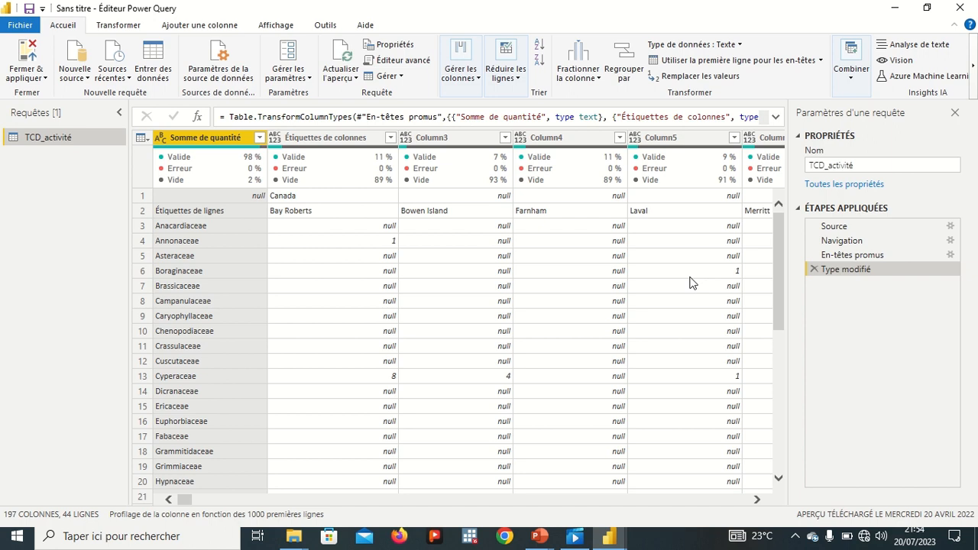
{"action": "left_click", "coordinate": [815, 270]}
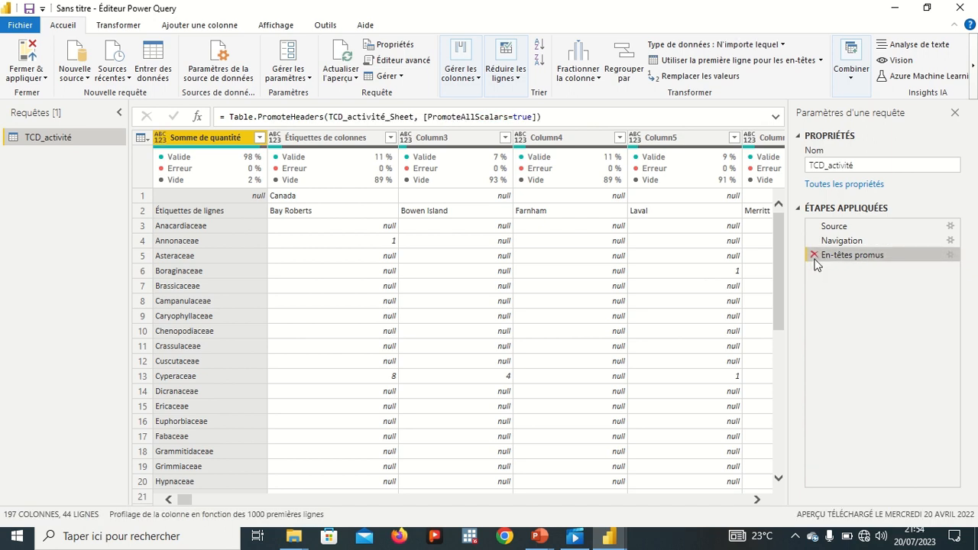
{"action": "left_click", "coordinate": [815, 255]}
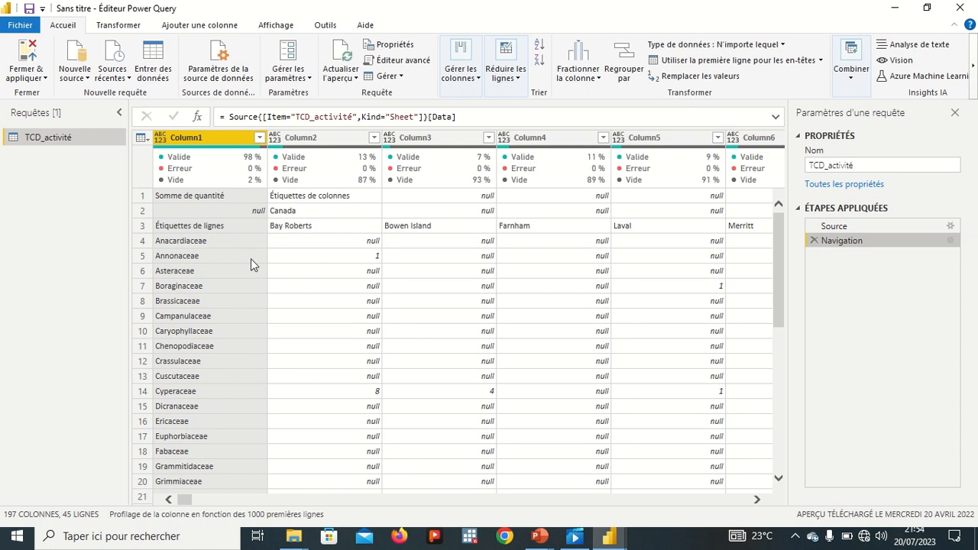
Check the first two rows of the table and promote the first row to column headers.
{"action": "left_click", "coordinate": [149, 197]}
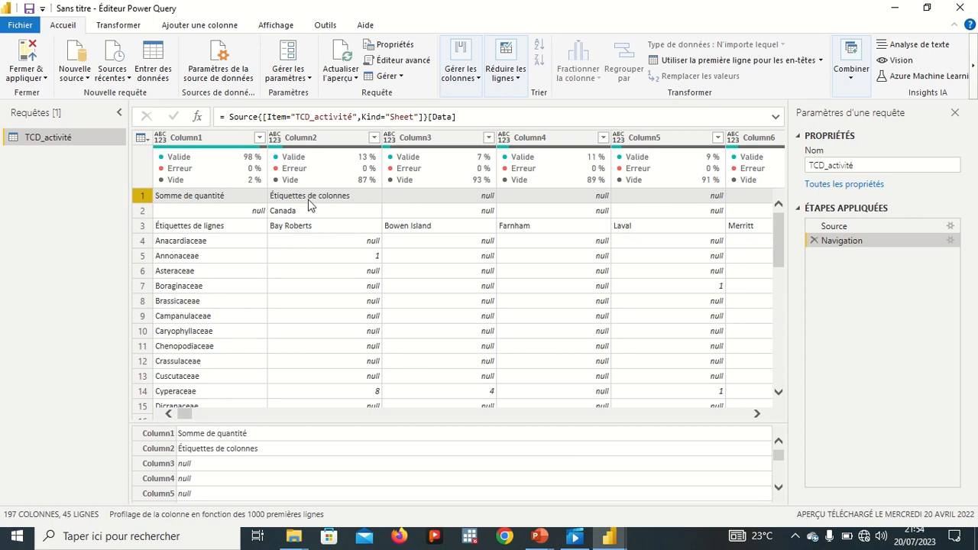
{"action": "scroll", "coordinate": [475, 291], "scroll_direction": "down", "scroll_amount": 2}
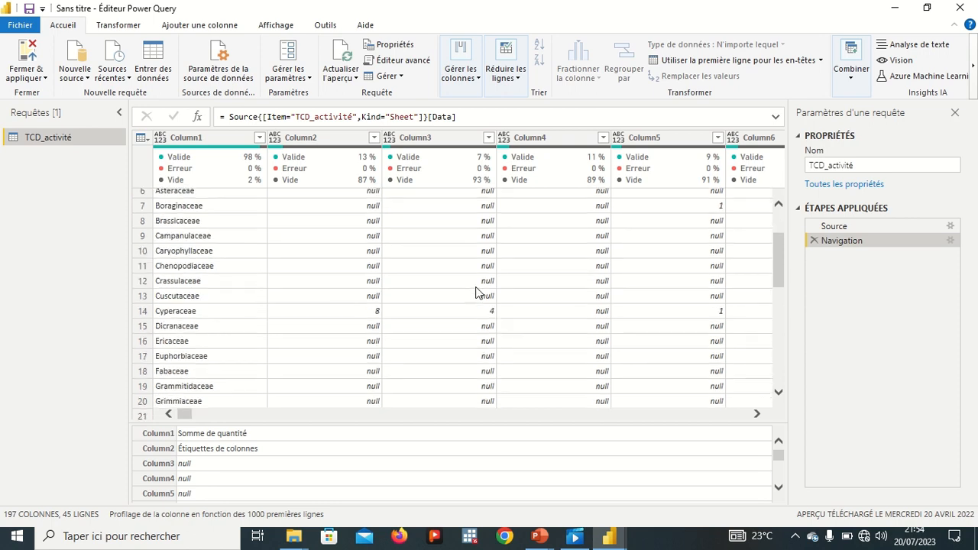
{"action": "scroll", "coordinate": [475, 291], "scroll_direction": "up", "scroll_amount": 2}
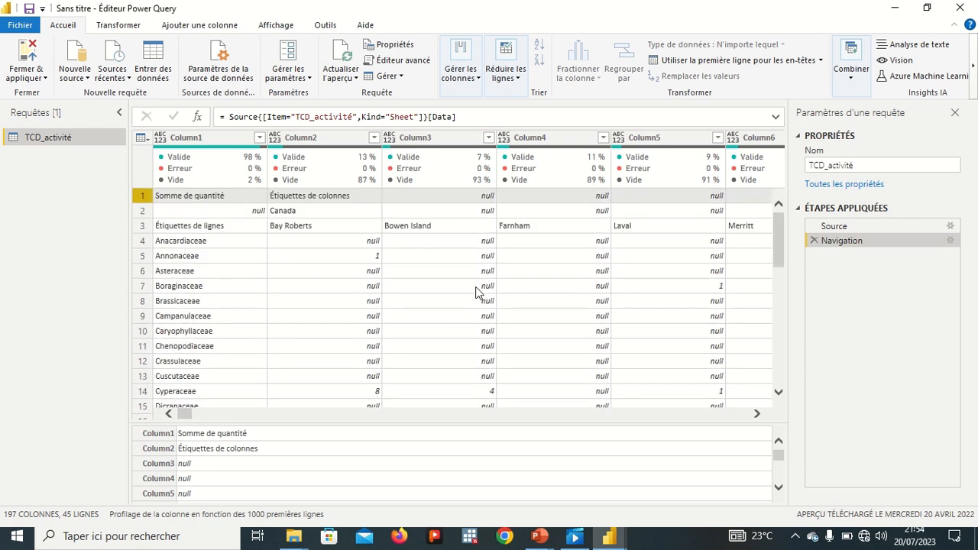
{"action": "left_click", "coordinate": [142, 213]}
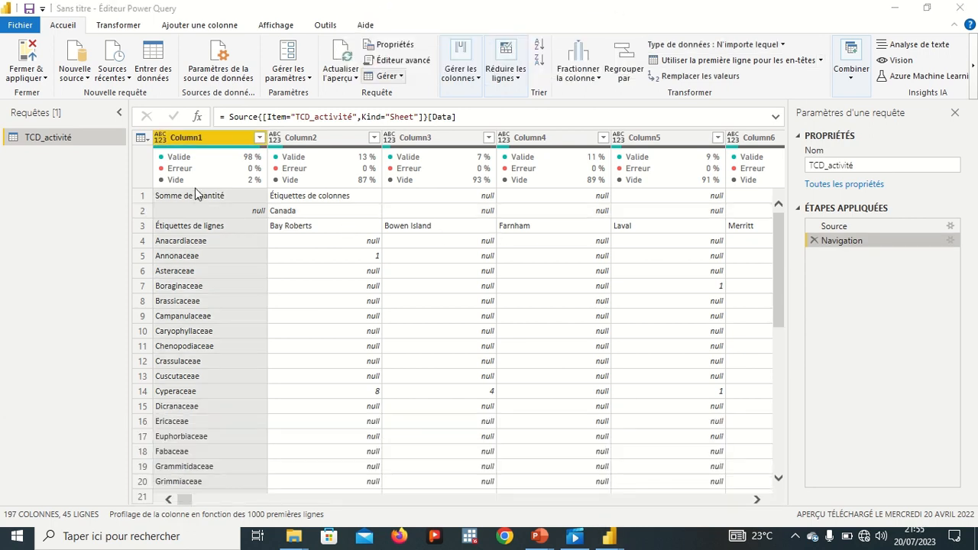
{"action": "left_click", "coordinate": [144, 211]}
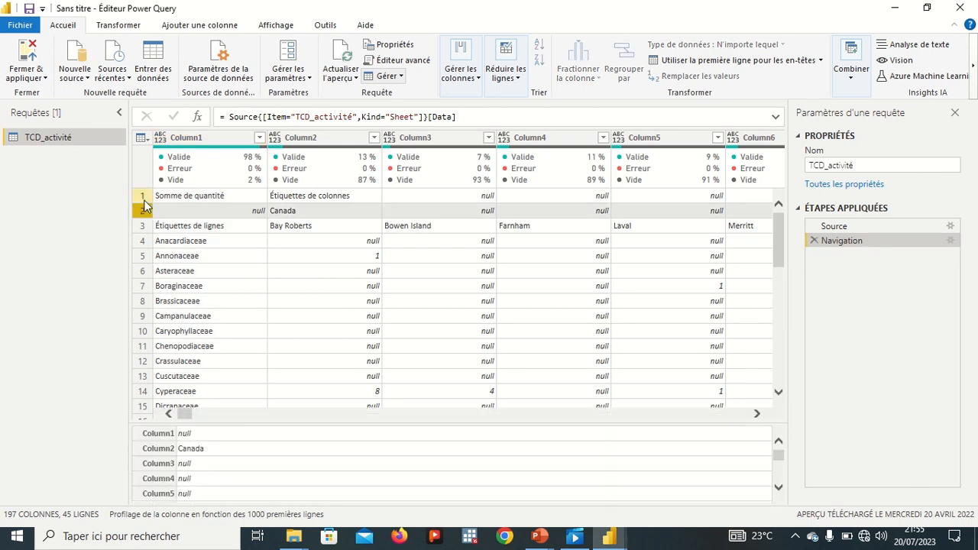
{"action": "left_click", "coordinate": [144, 197]}
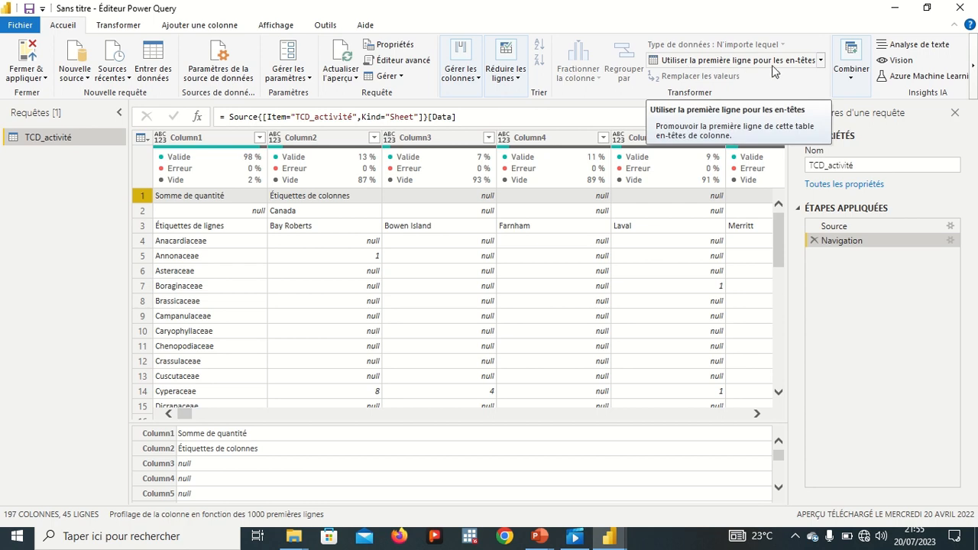
{"action": "left_click", "coordinate": [821, 60]}
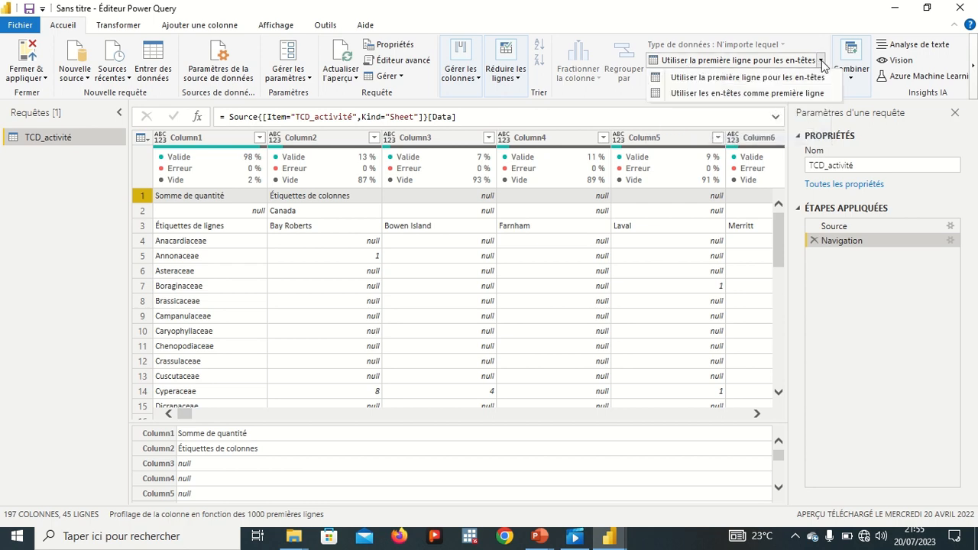
{"action": "left_click", "coordinate": [768, 80]}
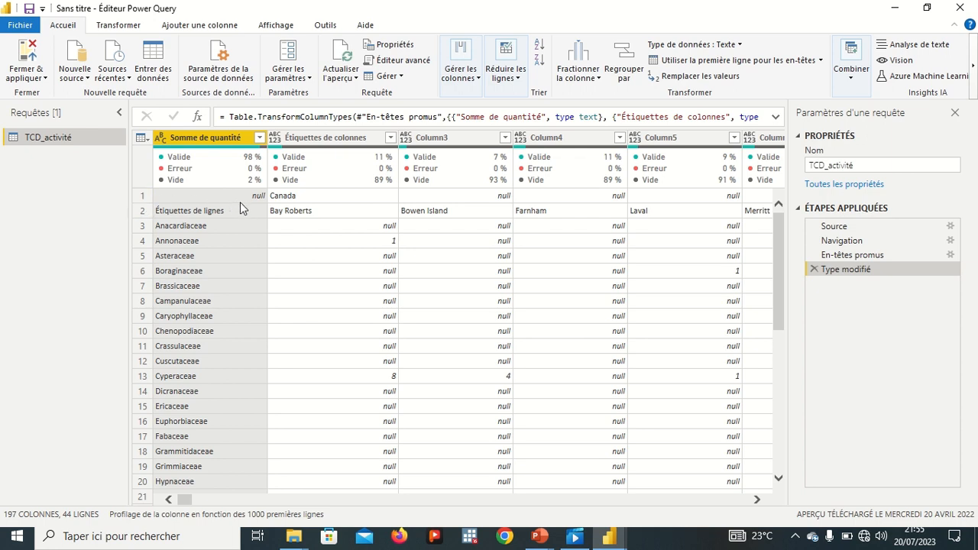
Revert the header promotion by deleting the Type modifié and En-têtes promus steps again.
{"action": "left_click", "coordinate": [147, 197]}
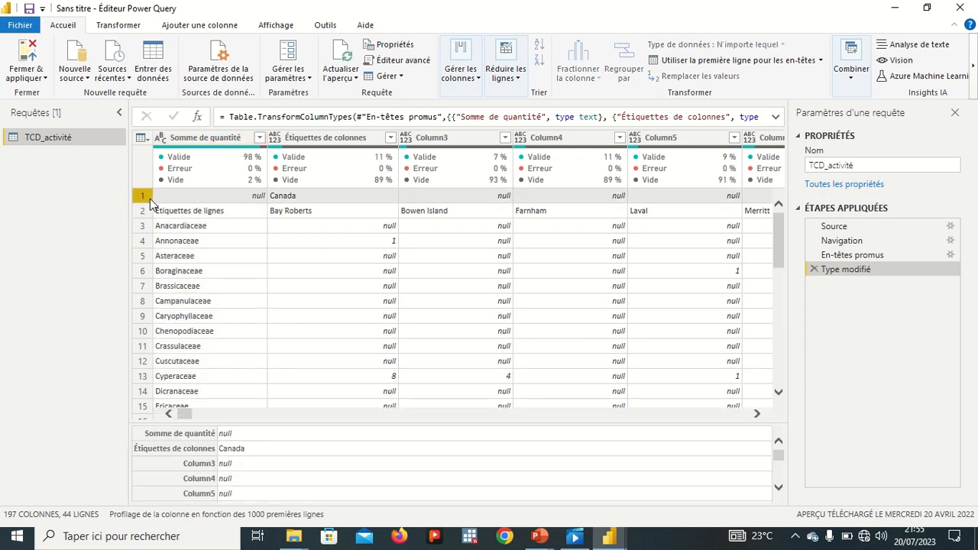
{"action": "left_click", "coordinate": [192, 197]}
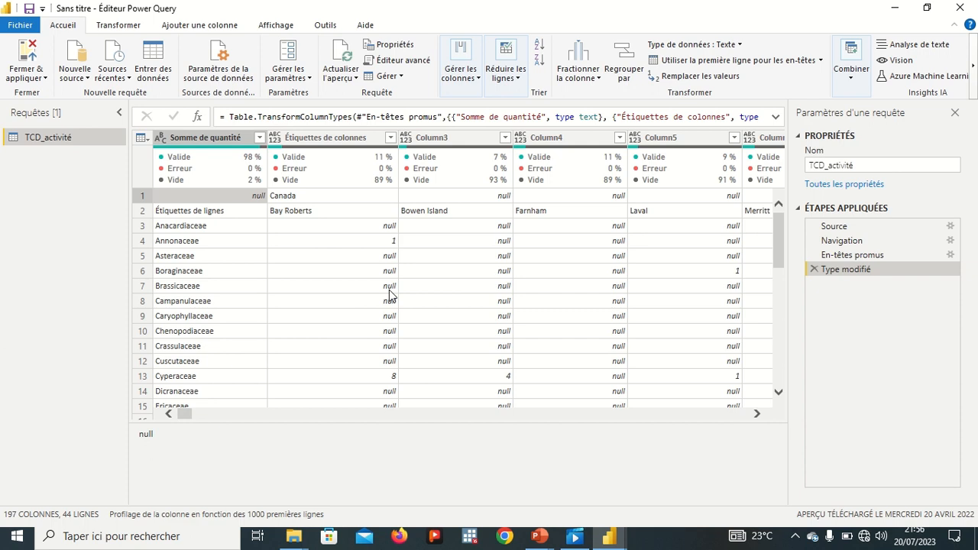
{"action": "mouse_move", "coordinate": [577, 14]}
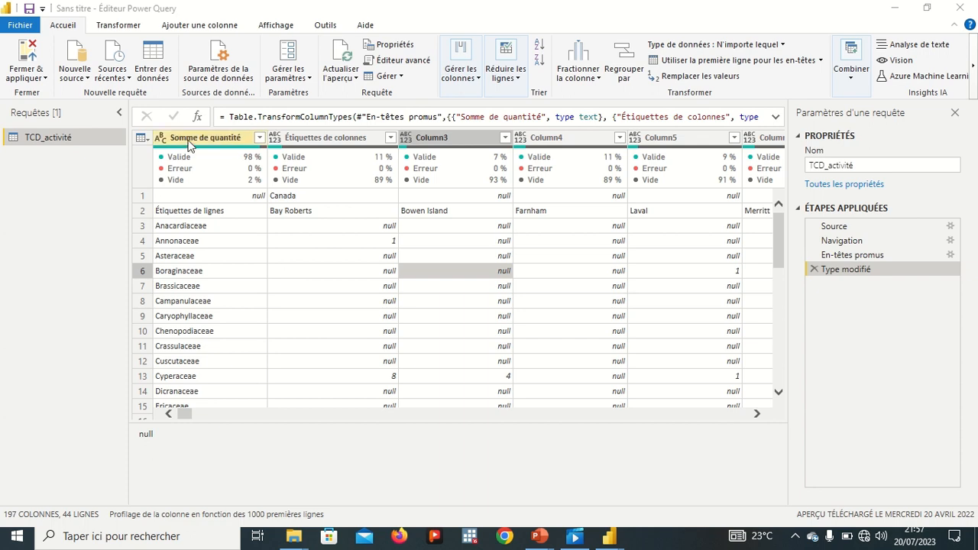
{"action": "left_click", "coordinate": [815, 270]}
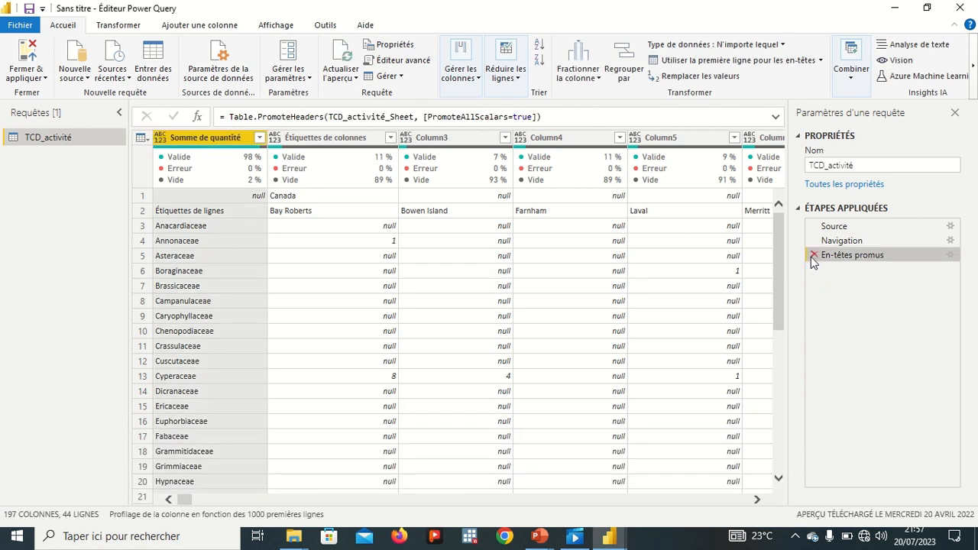
{"action": "left_click", "coordinate": [813, 256]}
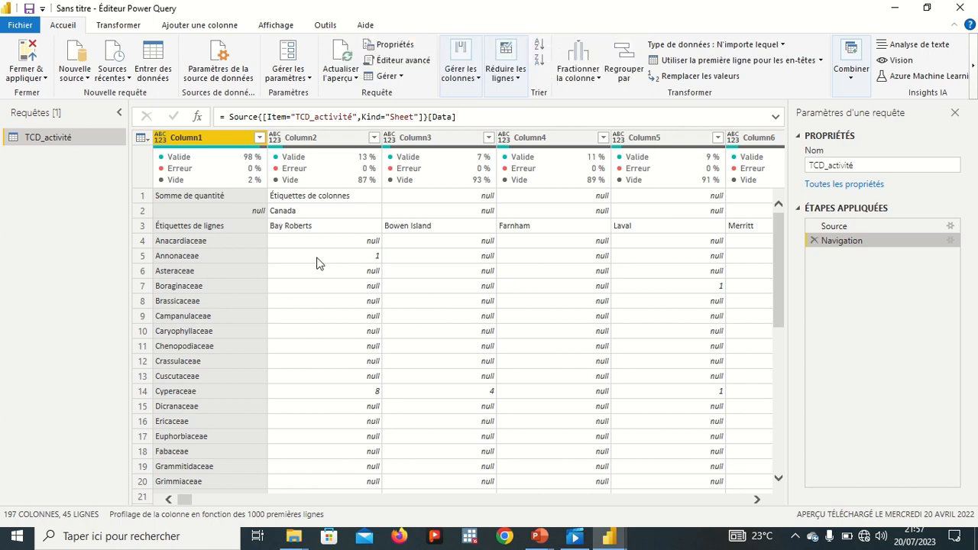
Remove 1 row from the top of the TCD_activité table.
{"action": "left_click", "coordinate": [146, 195]}
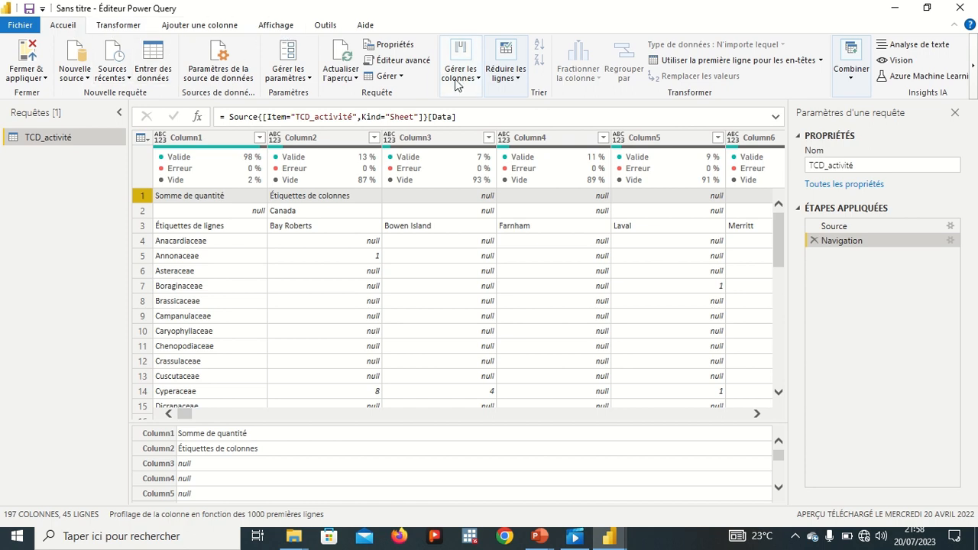
{"action": "left_click", "coordinate": [520, 80]}
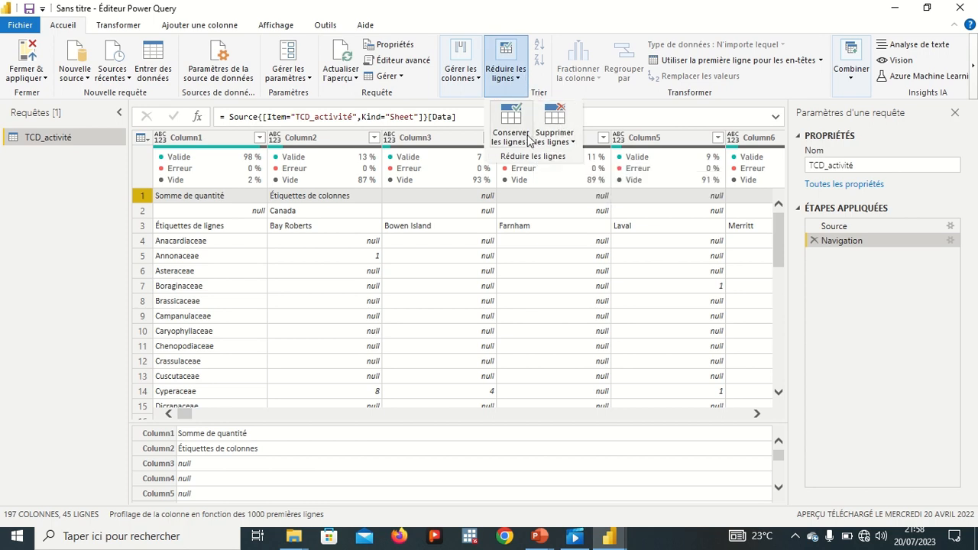
{"action": "left_click", "coordinate": [571, 142]}
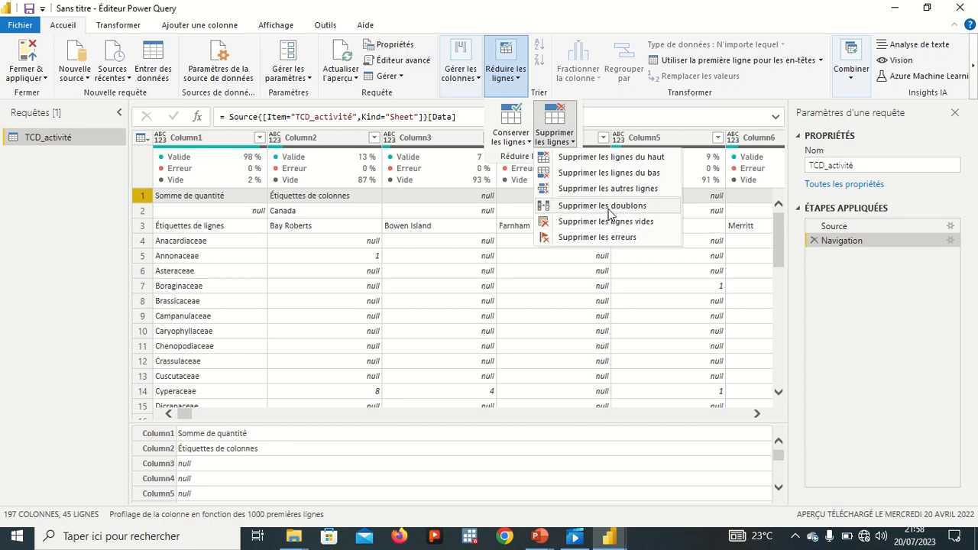
{"action": "left_click", "coordinate": [611, 159]}
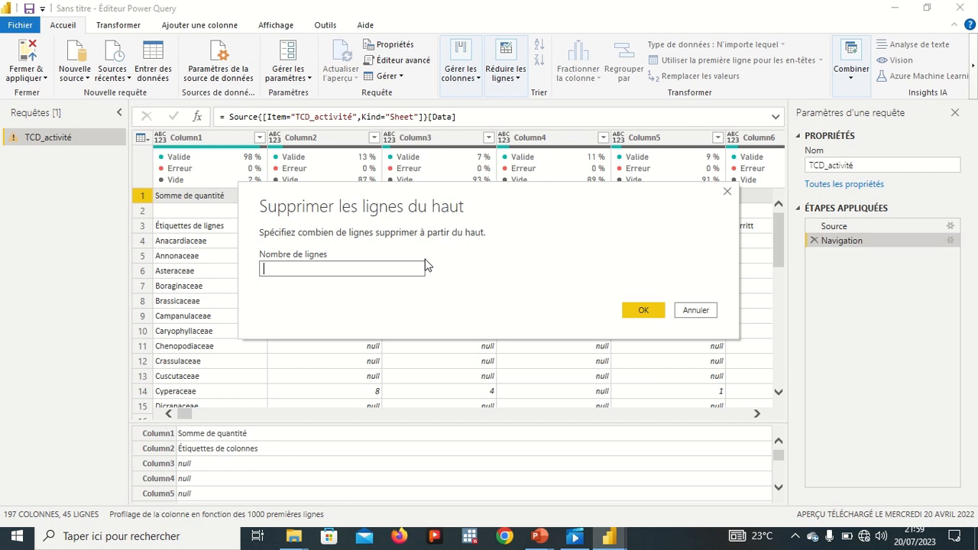
{"action": "type", "text": "1"}
{"action": "left_click", "coordinate": [644, 308]}
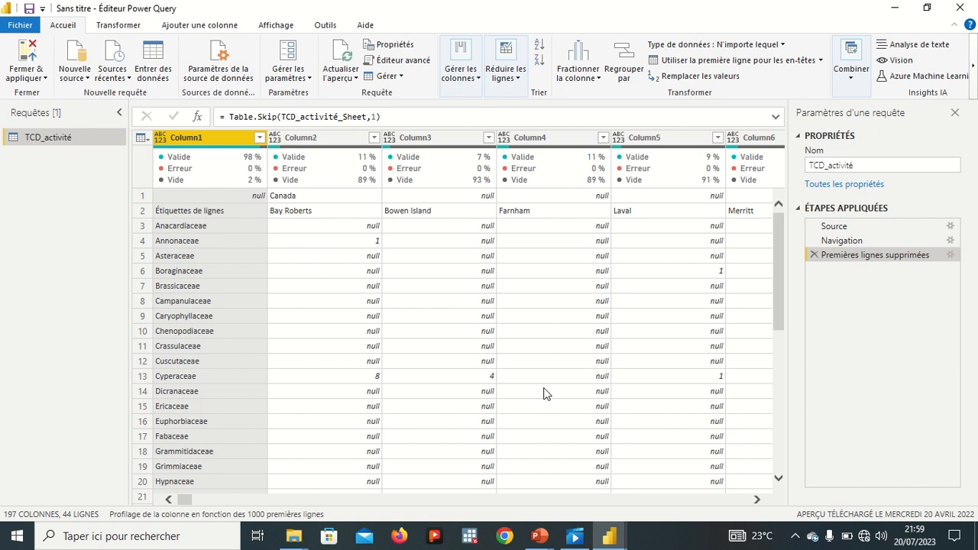
Remove 1 row from the bottom of the TCD_activité table and check the table's end.
{"action": "scroll", "coordinate": [545, 391], "scroll_direction": "down", "scroll_amount": 8}
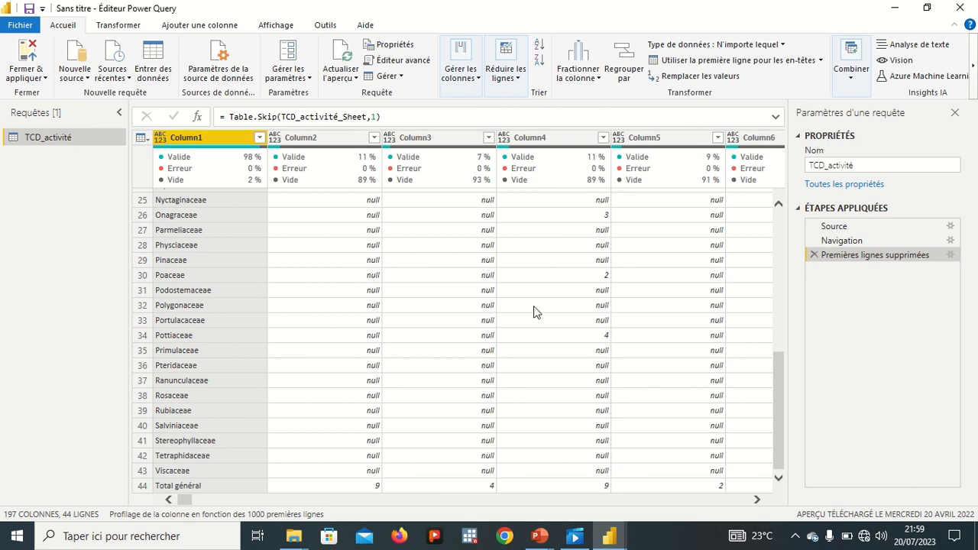
{"action": "scroll", "coordinate": [534, 312], "scroll_direction": "up", "scroll_amount": 6}
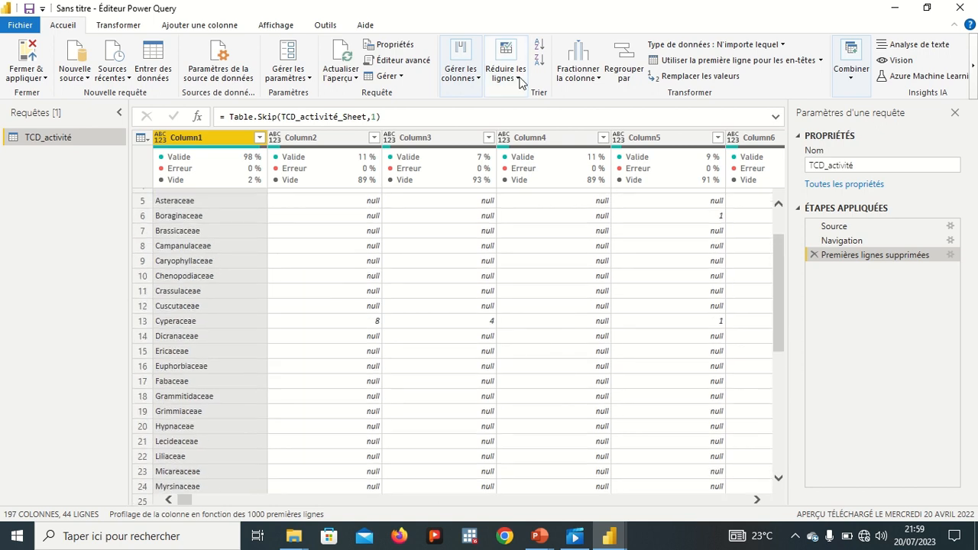
{"action": "left_click", "coordinate": [520, 80]}
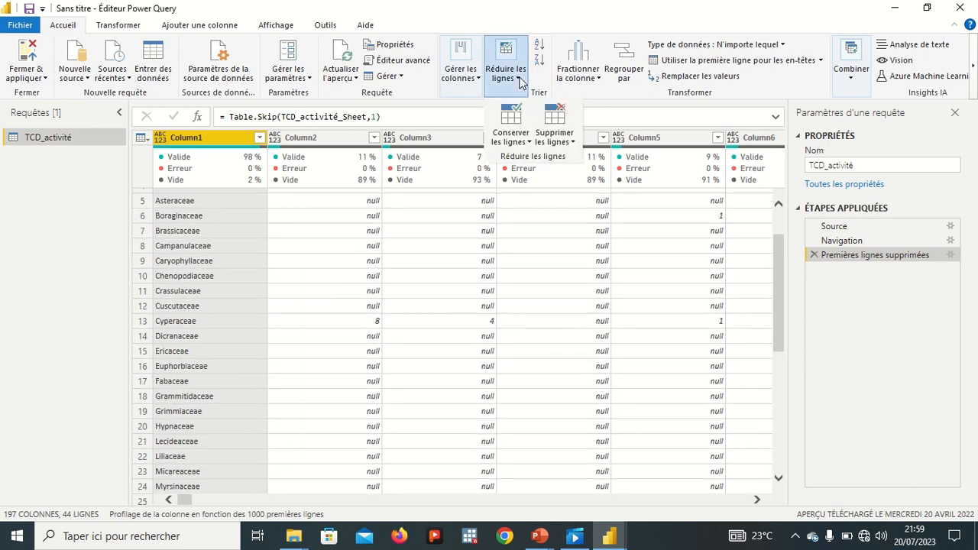
{"action": "left_click", "coordinate": [569, 142]}
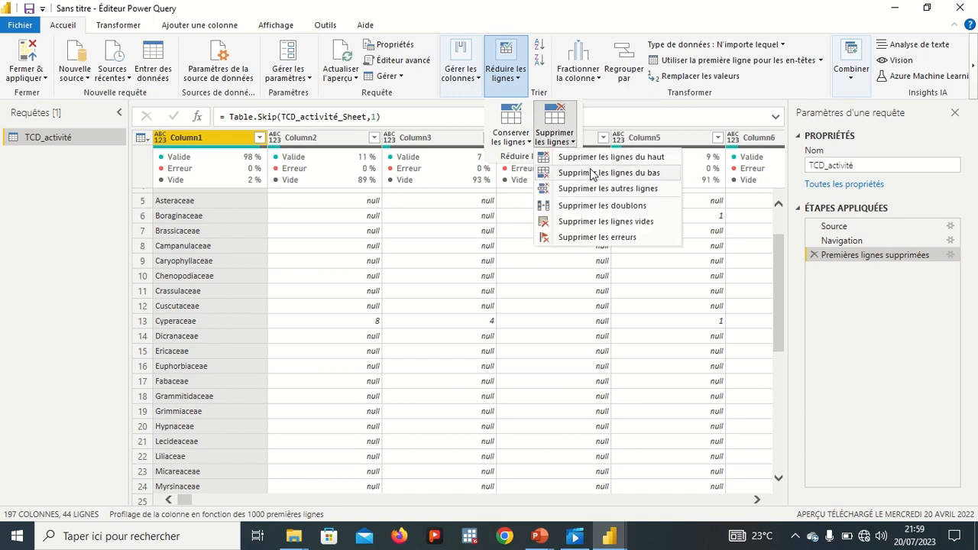
{"action": "left_click", "coordinate": [596, 173]}
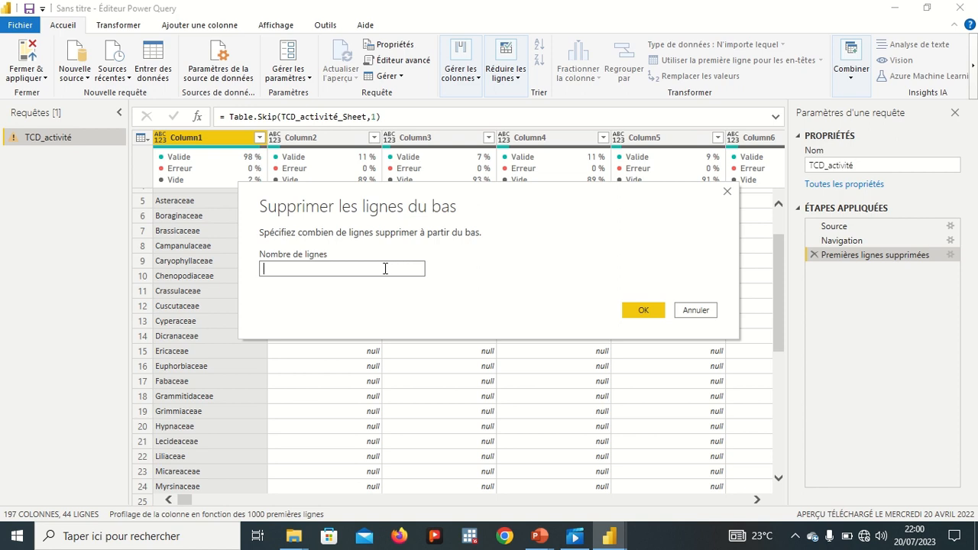
{"action": "type", "text": "1"}
{"action": "left_click", "coordinate": [655, 310]}
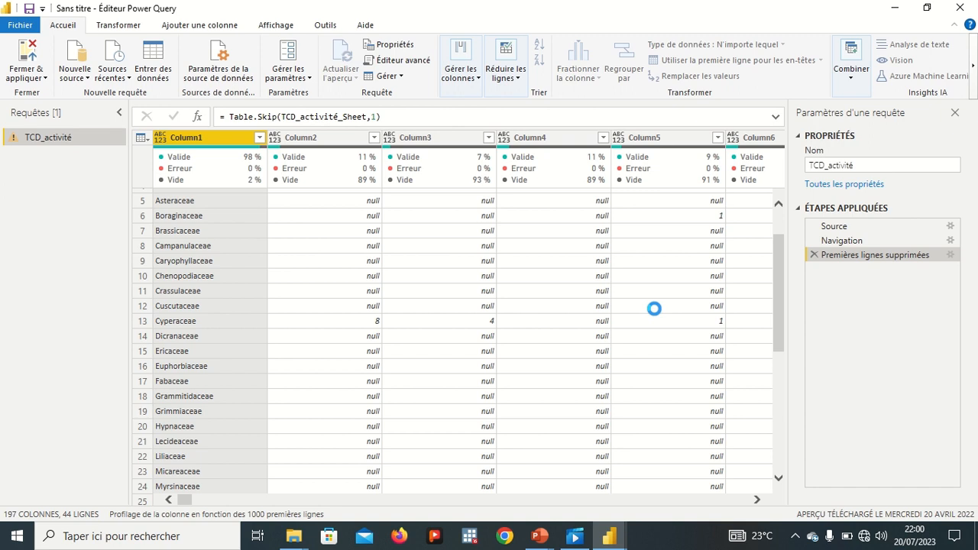
{"action": "scroll", "coordinate": [603, 361], "scroll_direction": "down", "scroll_amount": 8}
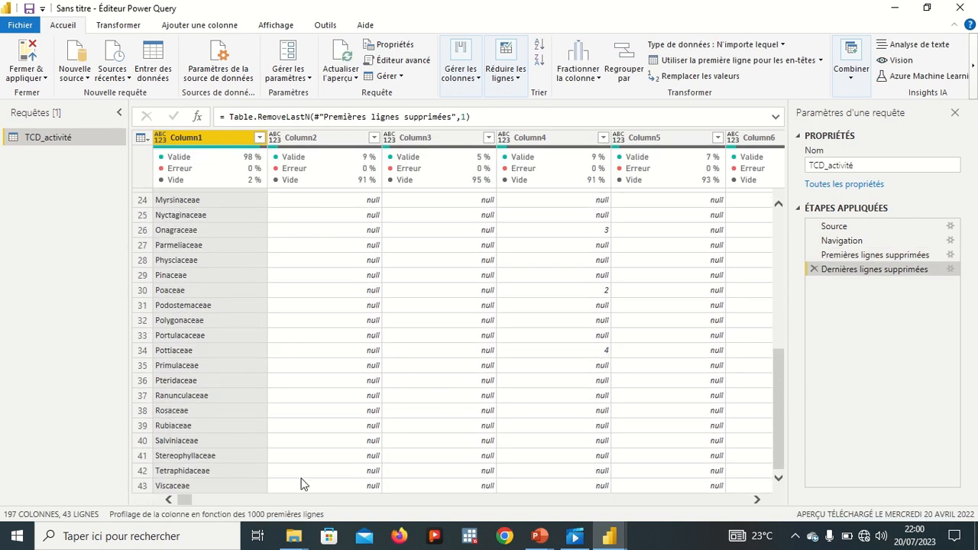
{"action": "scroll", "coordinate": [486, 359], "scroll_direction": "up", "scroll_amount": 6}
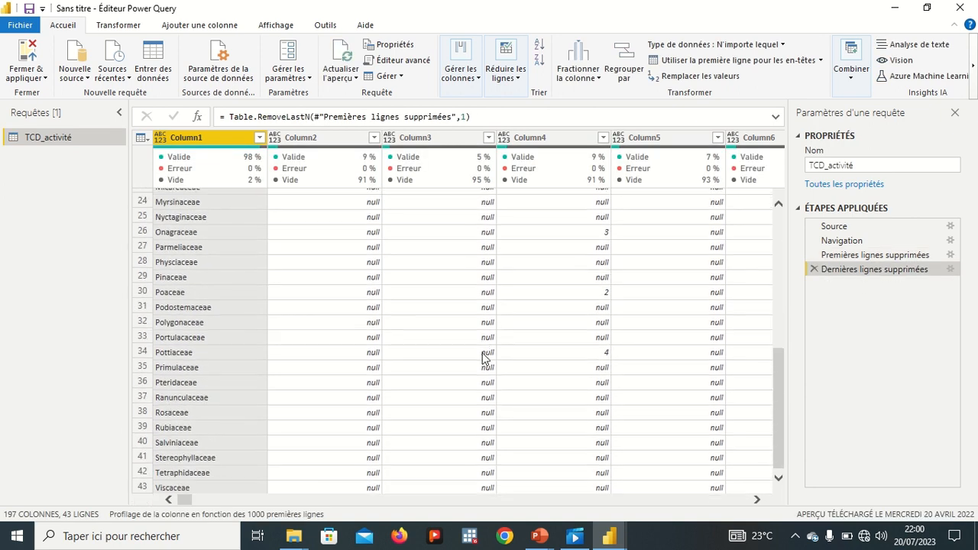
{"action": "scroll", "coordinate": [486, 359], "scroll_direction": "up", "scroll_amount": 2}
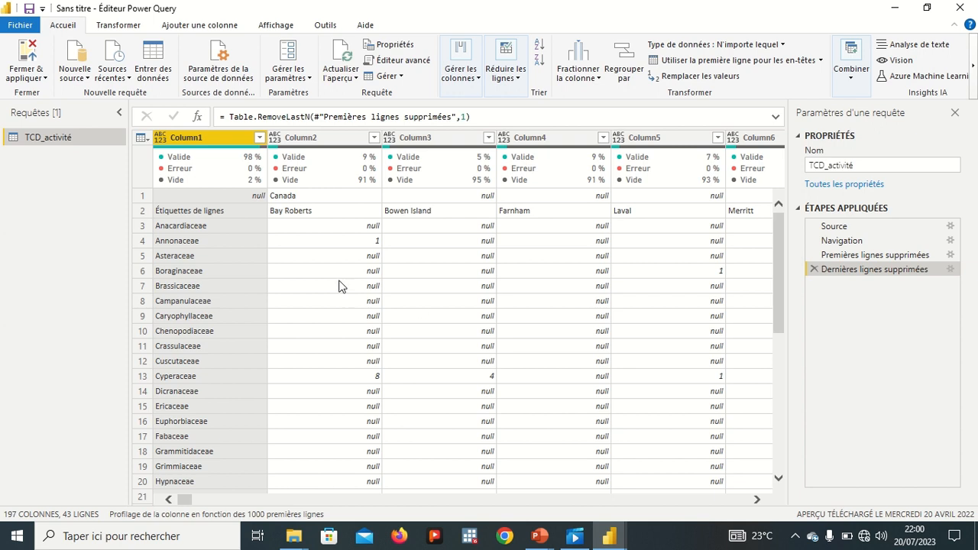
Transpose the TCD_activité table so that its rows become columns.
{"action": "left_click", "coordinate": [115, 29]}
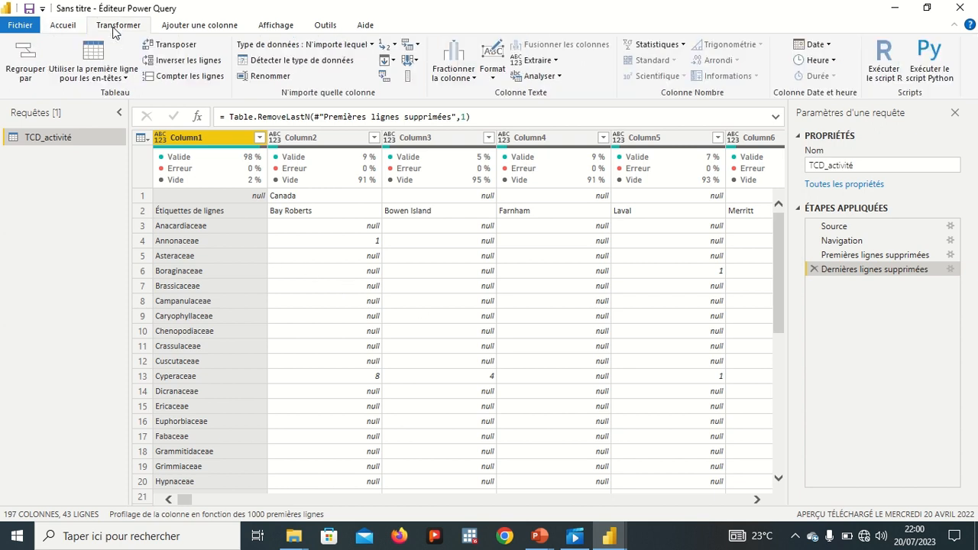
{"action": "left_click", "coordinate": [170, 48]}
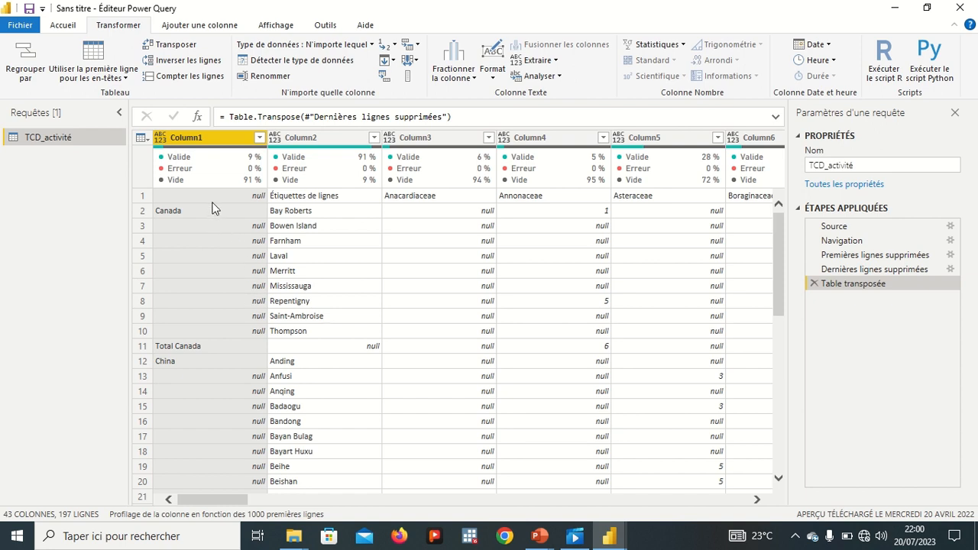
Examine the country names and the empty cells beneath them in Column1 of the transposed table.
{"action": "left_click", "coordinate": [395, 60]}
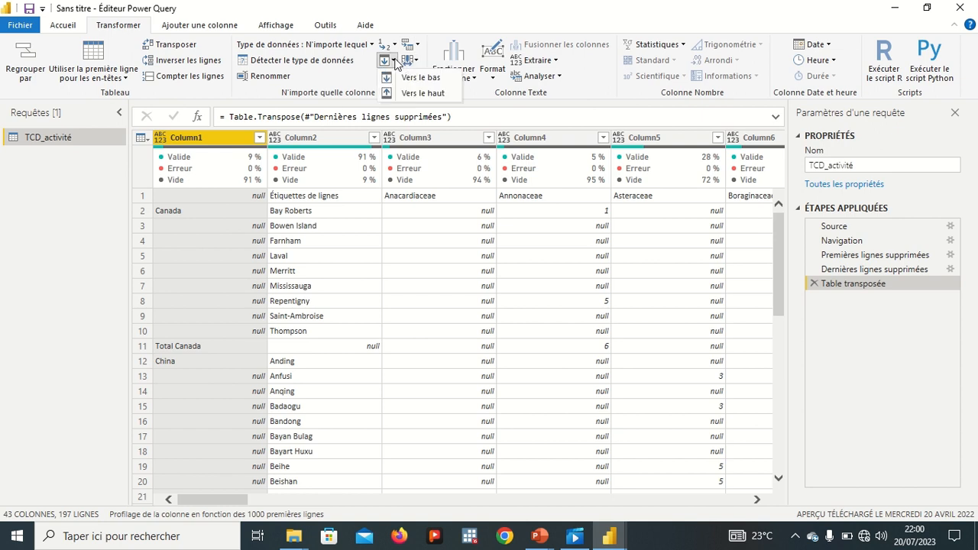
{"action": "left_click", "coordinate": [185, 205]}
{"action": "left_click", "coordinate": [173, 211]}
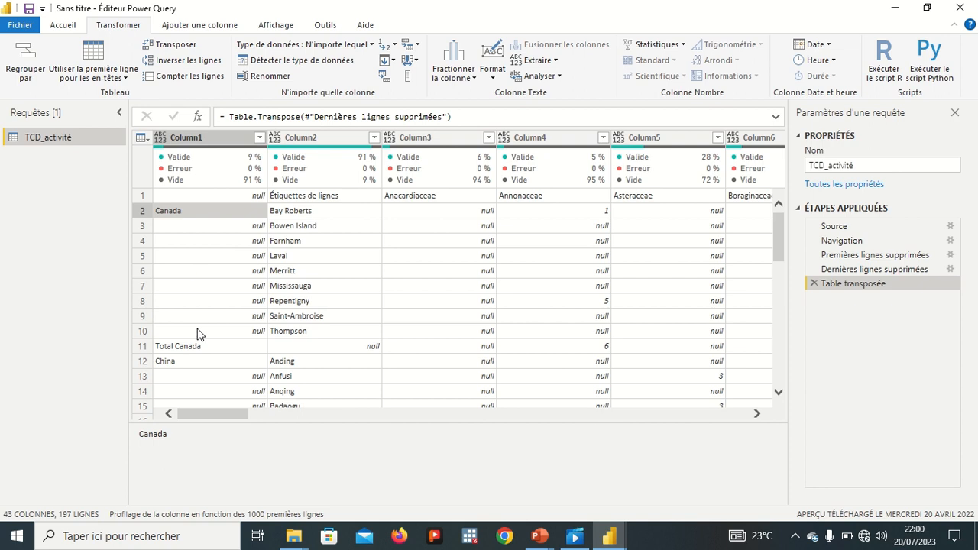
{"action": "scroll", "coordinate": [240, 310], "scroll_direction": "down", "scroll_amount": 1}
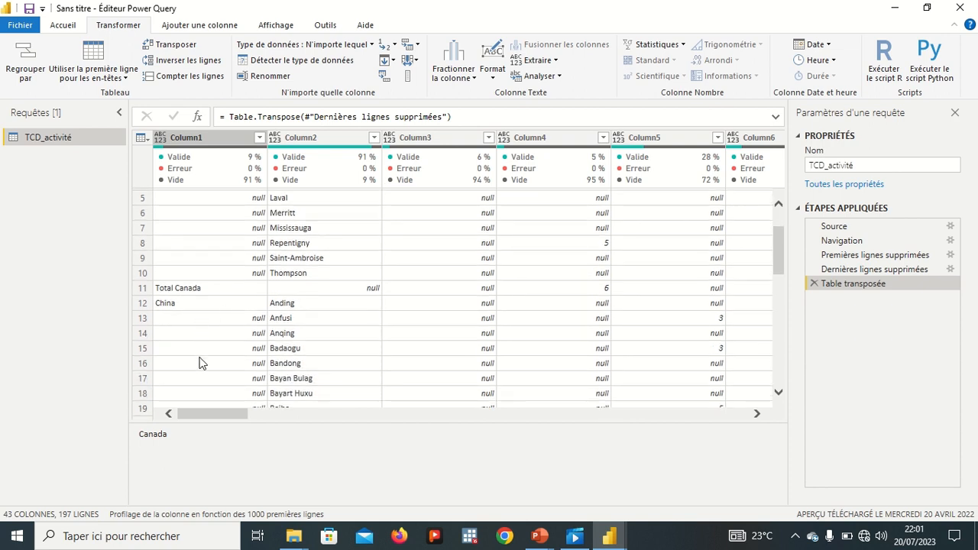
{"action": "scroll", "coordinate": [199, 363], "scroll_direction": "down", "scroll_amount": 4}
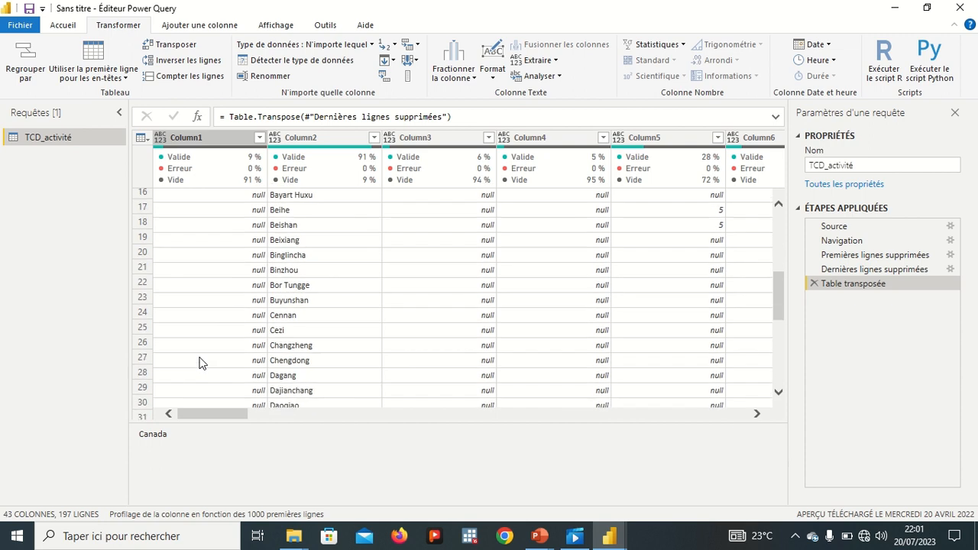
{"action": "scroll", "coordinate": [199, 363], "scroll_direction": "down", "scroll_amount": 9}
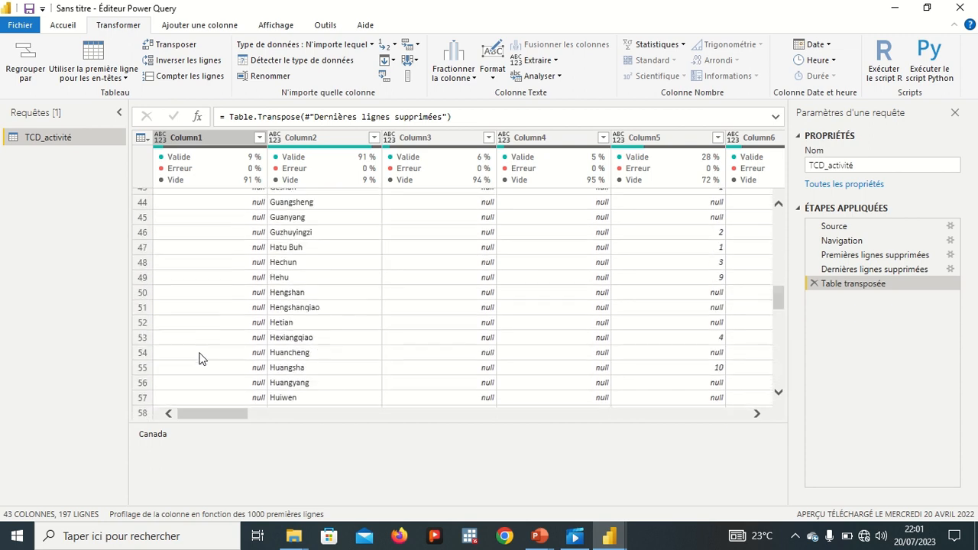
{"action": "scroll", "coordinate": [199, 360], "scroll_direction": "down", "scroll_amount": 13}
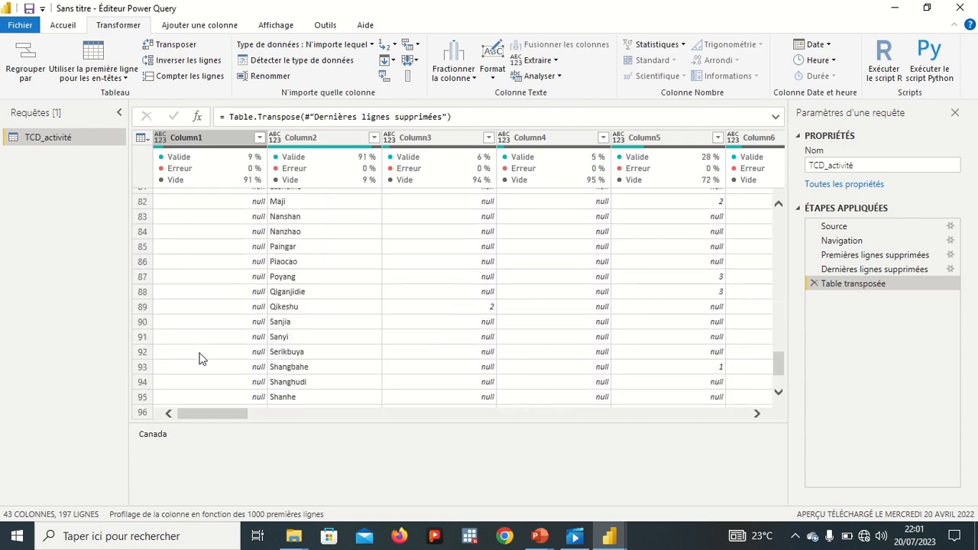
{"action": "scroll", "coordinate": [199, 359], "scroll_direction": "down", "scroll_amount": 16}
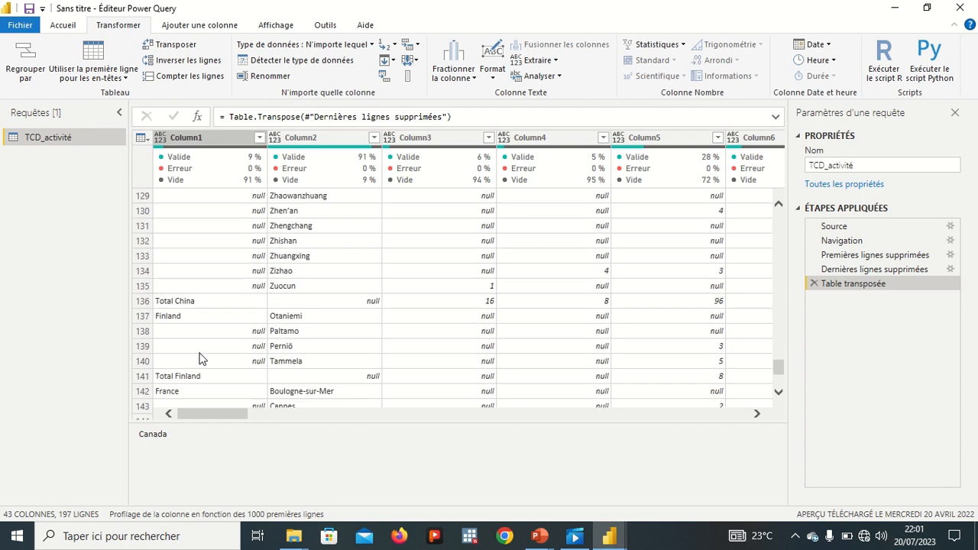
{"action": "scroll", "coordinate": [198, 359], "scroll_direction": "down", "scroll_amount": 2}
{"action": "scroll", "coordinate": [198, 359], "scroll_direction": "up", "scroll_amount": 1}
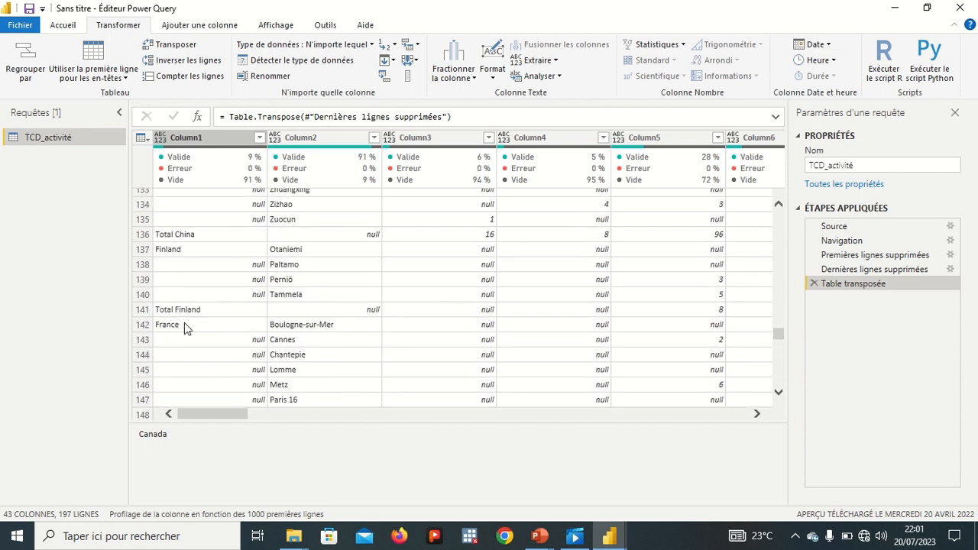
{"action": "scroll", "coordinate": [246, 281], "scroll_direction": "up", "scroll_amount": 14}
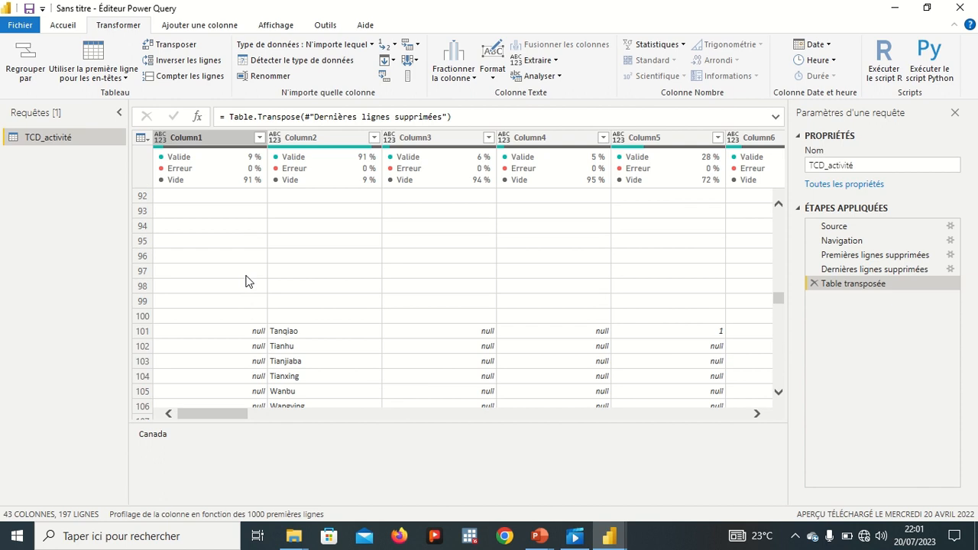
{"action": "scroll", "coordinate": [246, 282], "scroll_direction": "up", "scroll_amount": 20}
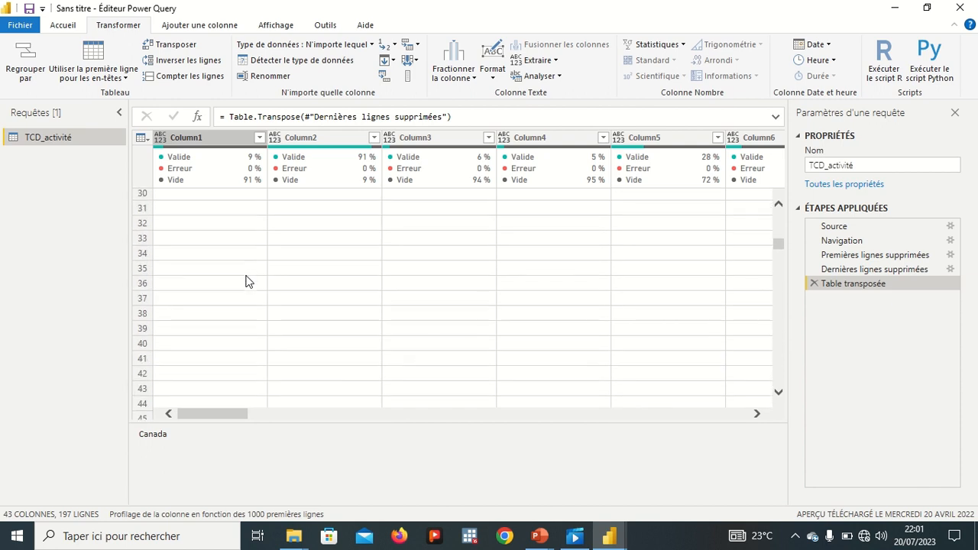
{"action": "scroll", "coordinate": [245, 281], "scroll_direction": "up", "scroll_amount": 10}
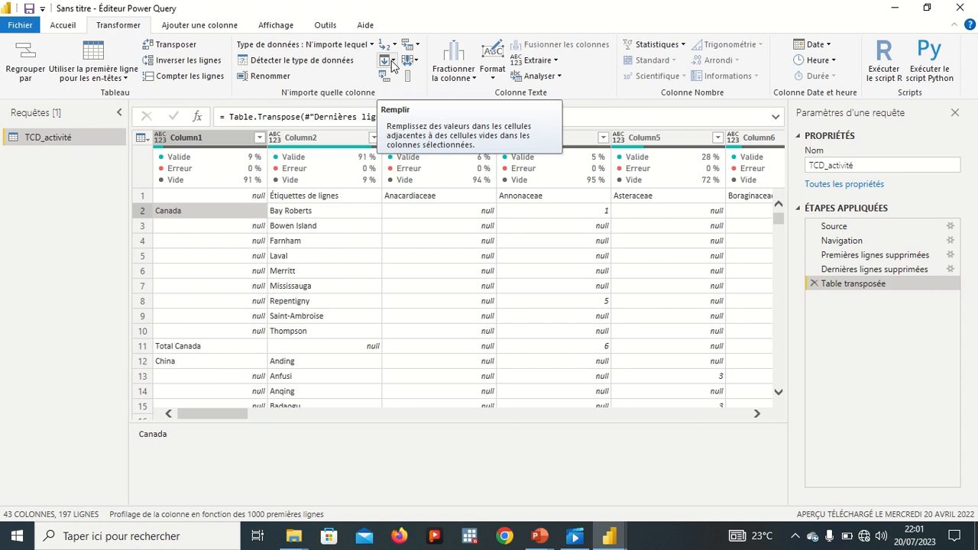
Fill the empty cells of Column1 downward with the country name above them.
{"action": "left_click", "coordinate": [212, 139]}
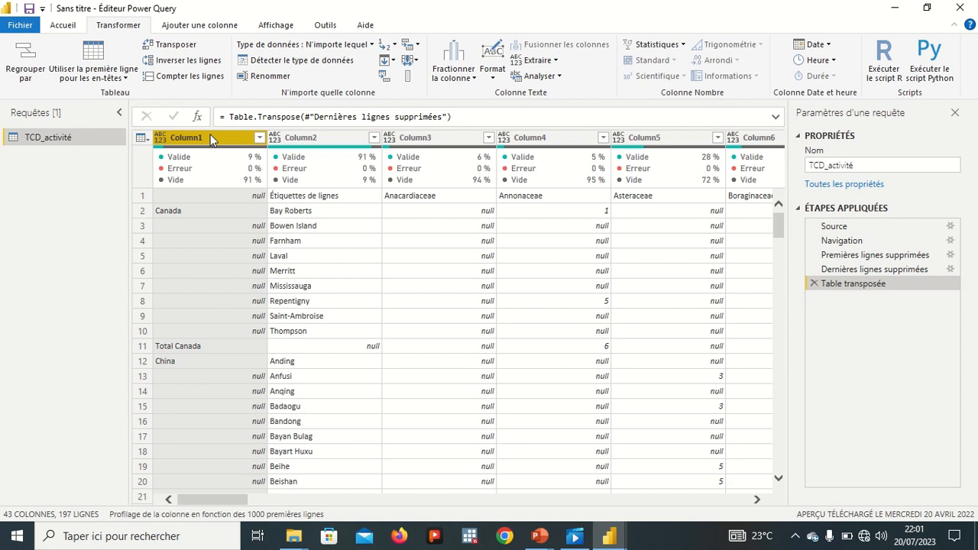
{"action": "left_click", "coordinate": [394, 60]}
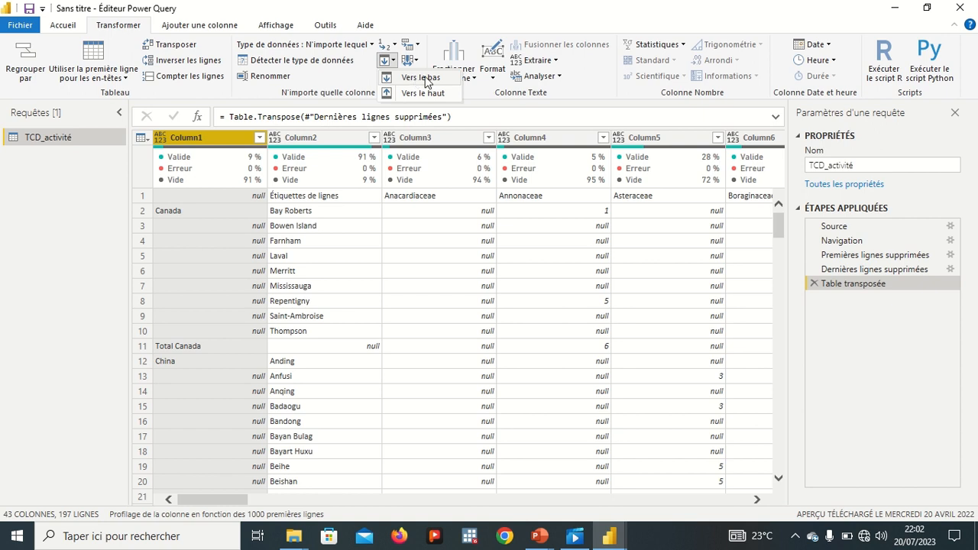
{"action": "left_click", "coordinate": [419, 79]}
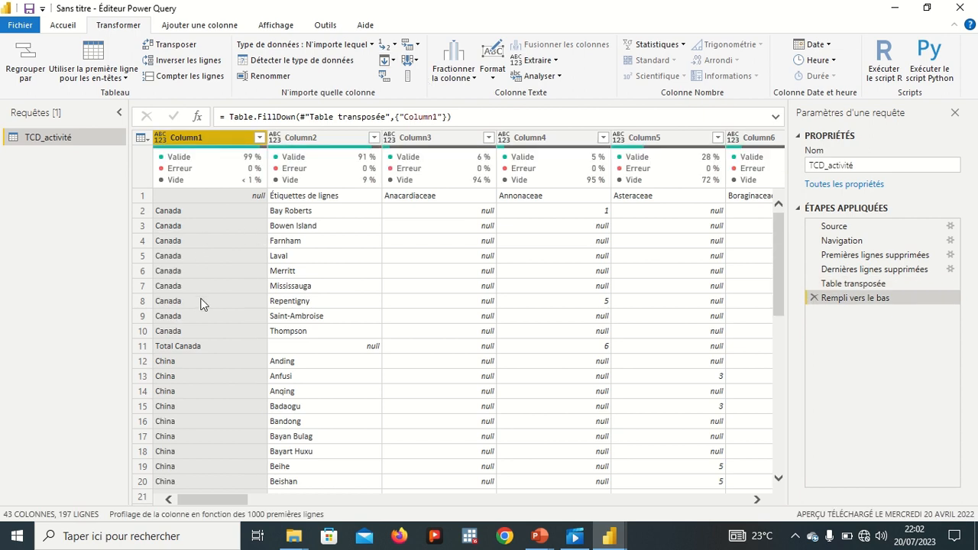
Check the filled country names and the country total rows throughout Column1.
{"action": "scroll", "coordinate": [180, 365], "scroll_direction": "down", "scroll_amount": 12}
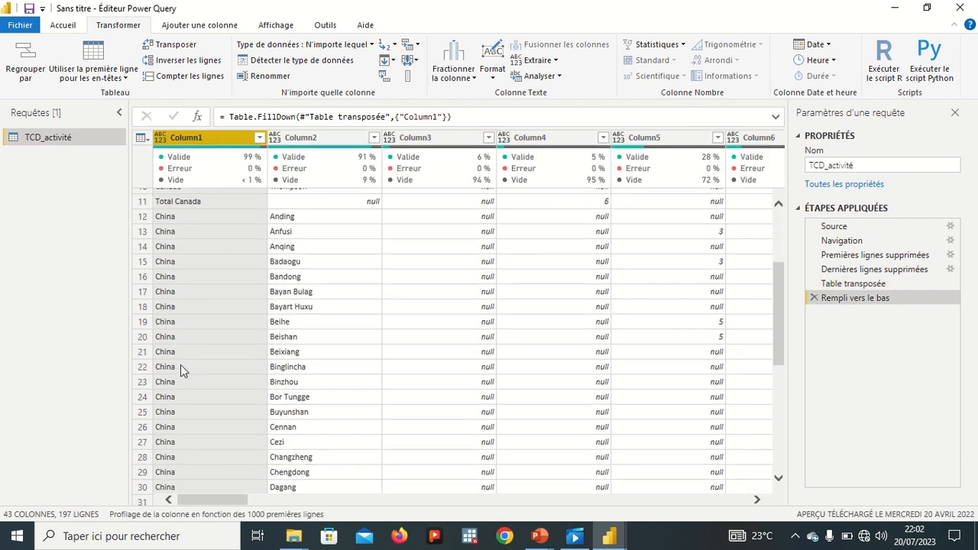
{"action": "scroll", "coordinate": [181, 365], "scroll_direction": "down", "scroll_amount": 20}
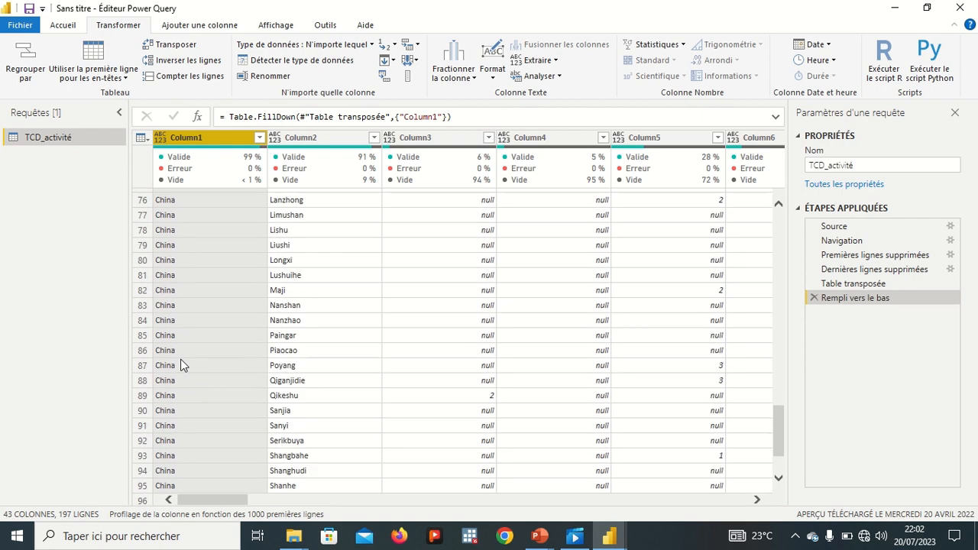
{"action": "scroll", "coordinate": [181, 352], "scroll_direction": "down", "scroll_amount": 10}
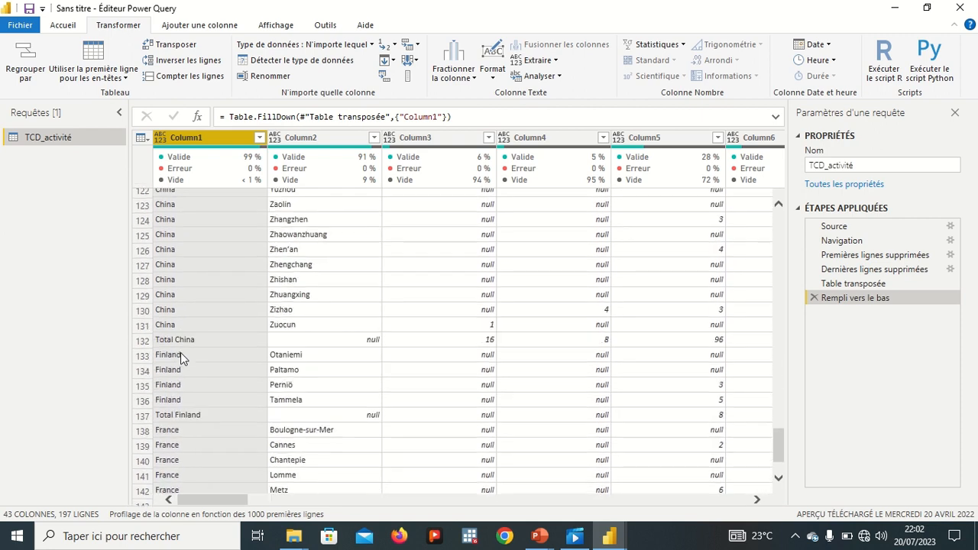
{"action": "scroll", "coordinate": [181, 352], "scroll_direction": "up", "scroll_amount": 6}
{"action": "scroll", "coordinate": [181, 364], "scroll_direction": "up", "scroll_amount": 19}
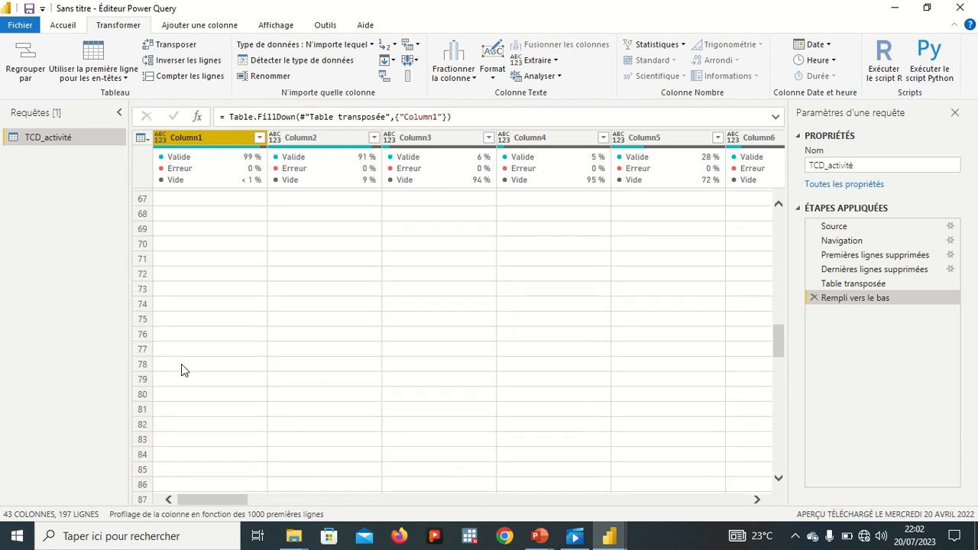
{"action": "scroll", "coordinate": [181, 364], "scroll_direction": "up", "scroll_amount": 17}
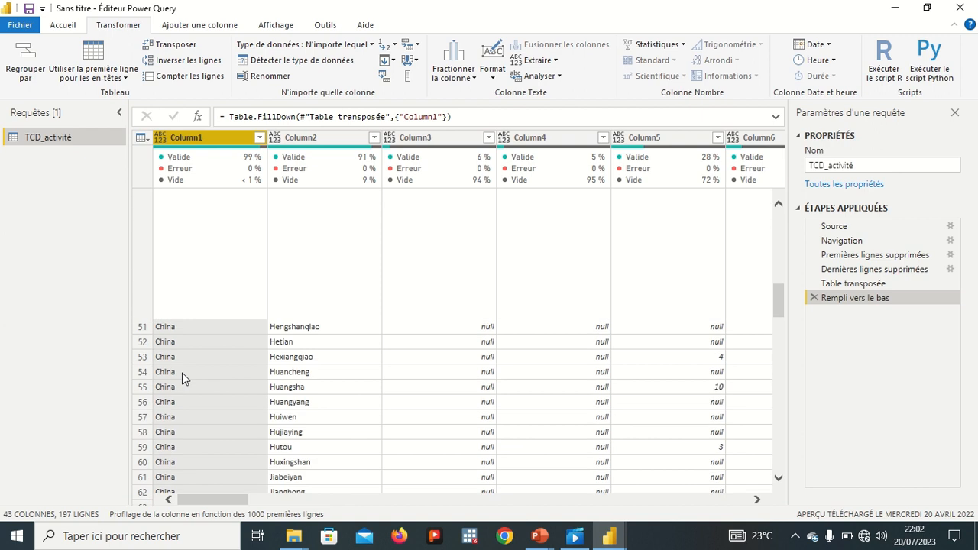
{"action": "scroll", "coordinate": [182, 379], "scroll_direction": "up", "scroll_amount": 2}
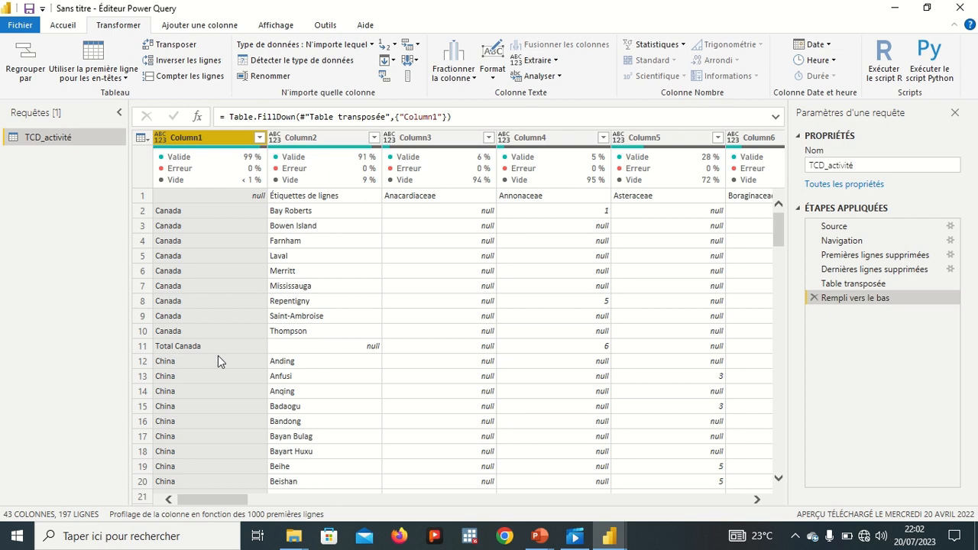
Look through the filled rows of Column1 and open that column's value filter.
{"action": "scroll", "coordinate": [220, 361], "scroll_direction": "down", "scroll_amount": 15}
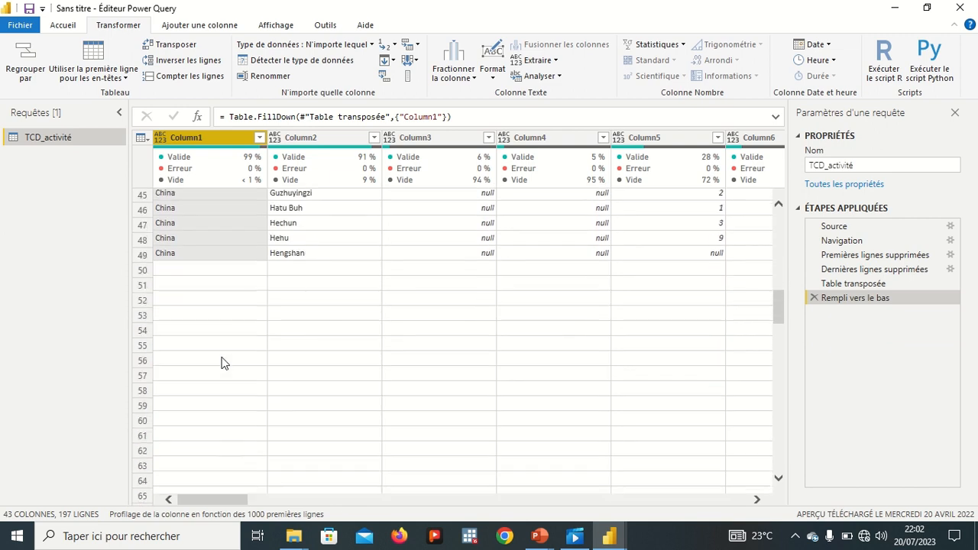
{"action": "scroll", "coordinate": [221, 363], "scroll_direction": "down", "scroll_amount": 1}
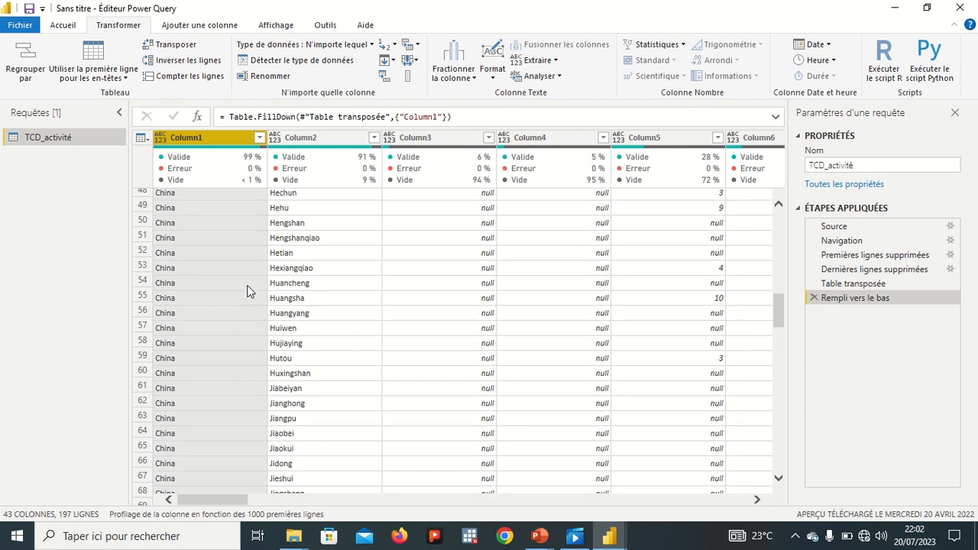
{"action": "scroll", "coordinate": [247, 290], "scroll_direction": "up", "scroll_amount": 15}
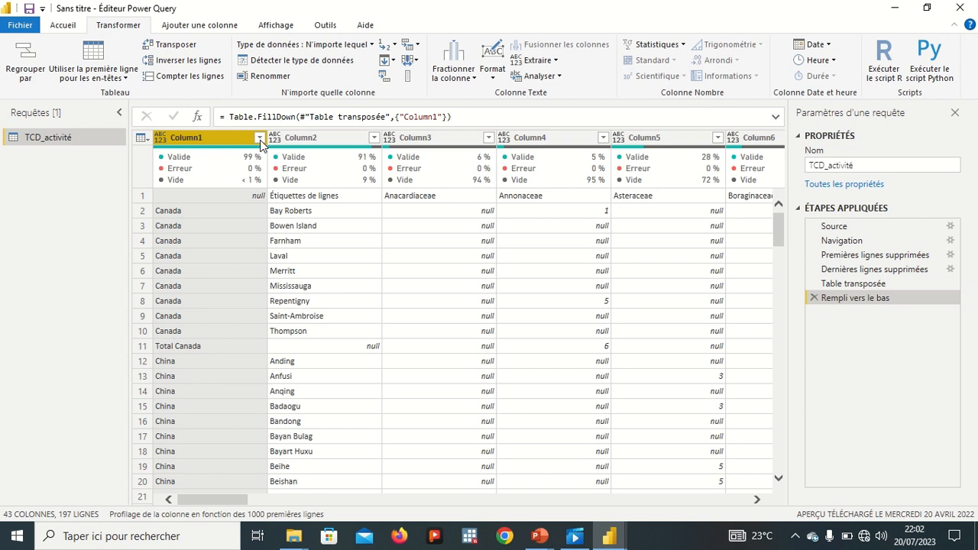
{"action": "left_click", "coordinate": [259, 138]}
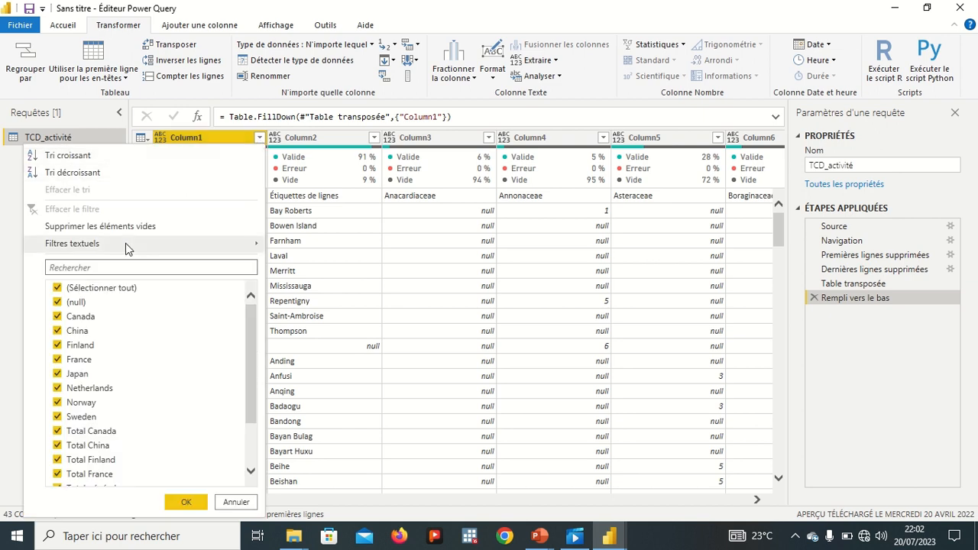
{"action": "left_click", "coordinate": [57, 289]}
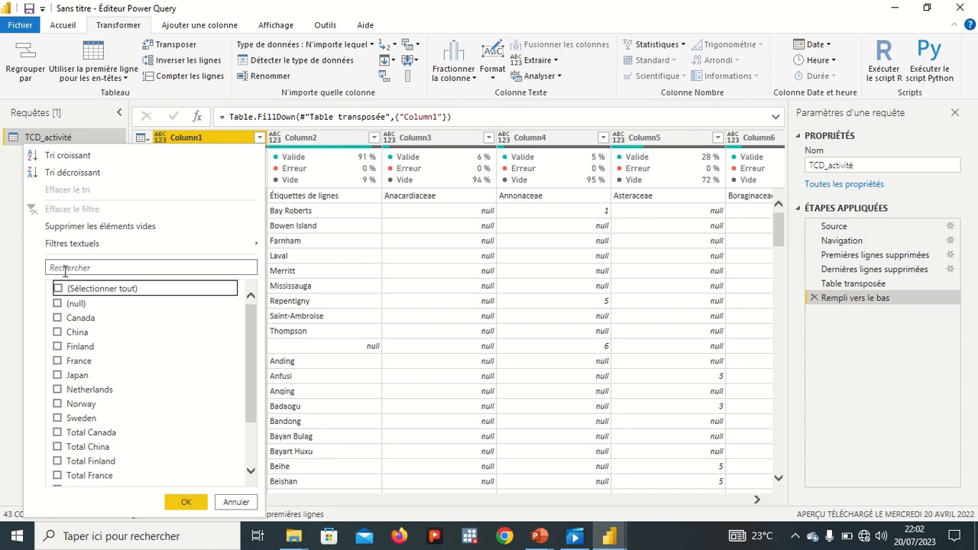
{"action": "left_click", "coordinate": [65, 268]}
{"action": "type", "text": "TO"}
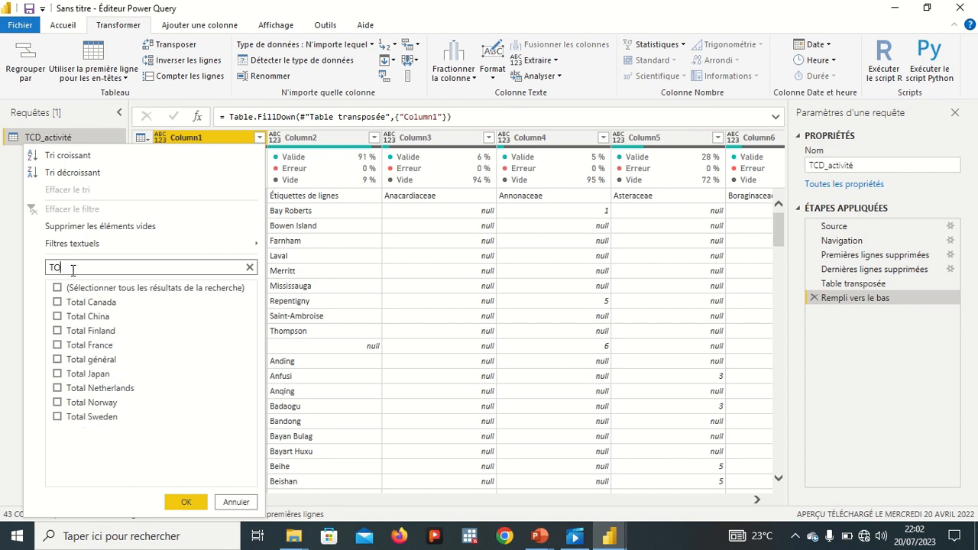
{"action": "key", "text": "BackSpace"}
{"action": "key", "text": "BackSpace"}
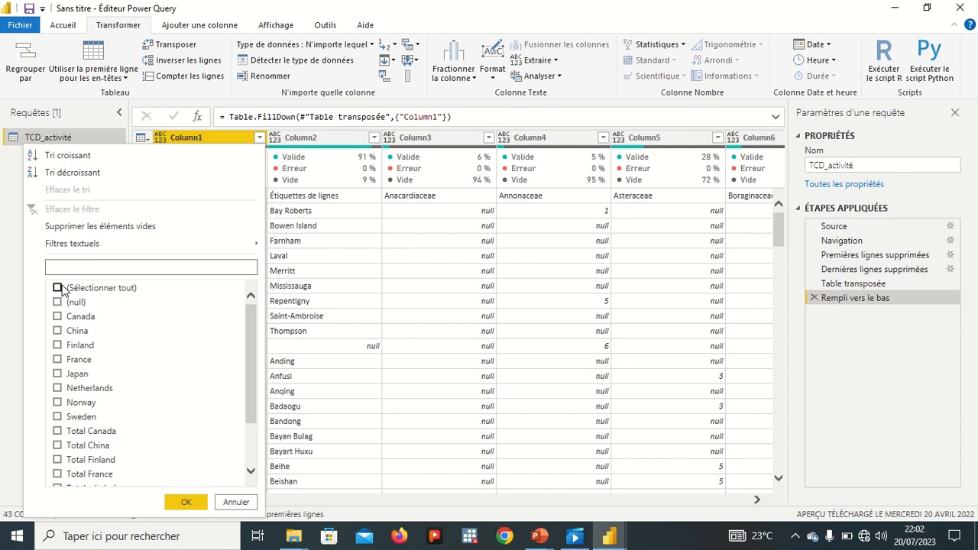
{"action": "left_click", "coordinate": [57, 288]}
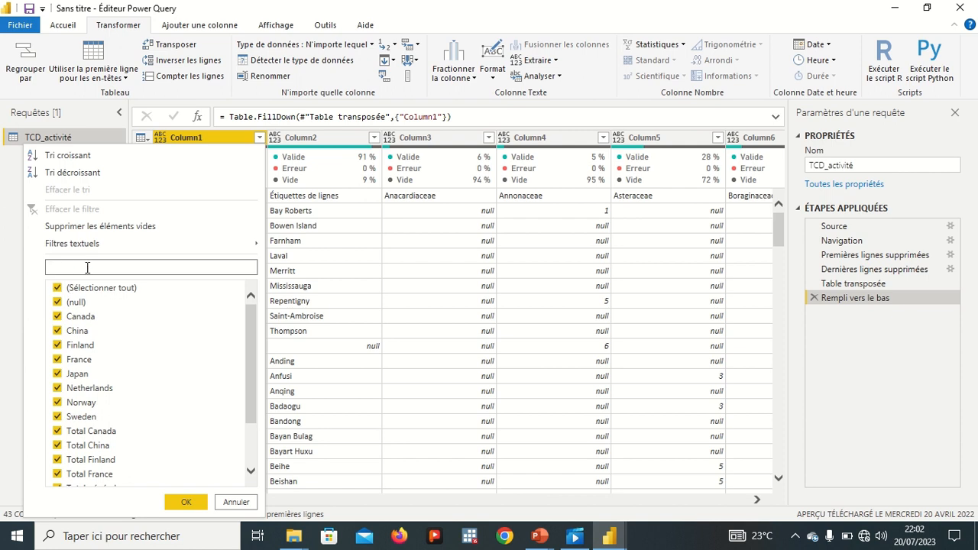
Search the filter values for "TO" and exclude every country total and Total général from Column1.
{"action": "type", "text": "TO"}
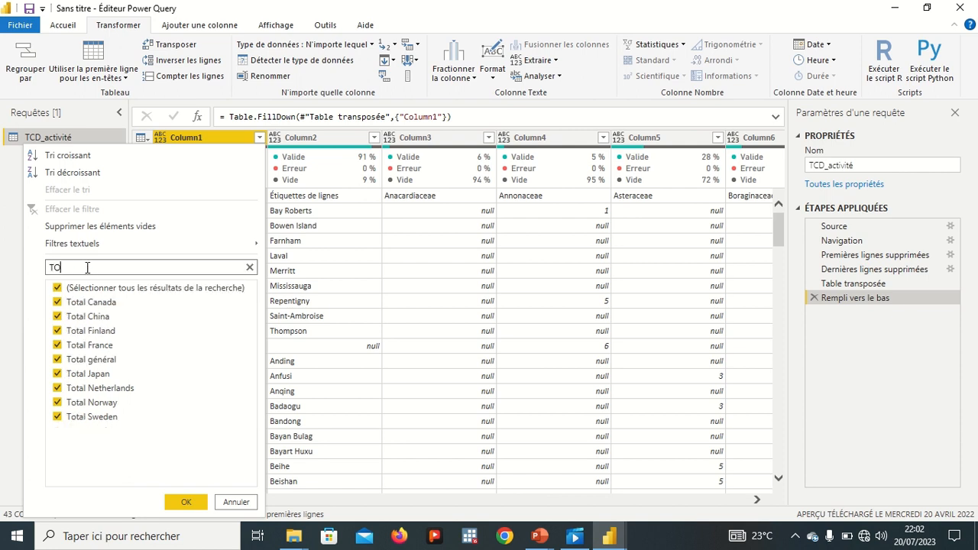
{"action": "left_click", "coordinate": [58, 304]}
{"action": "left_click", "coordinate": [58, 317]}
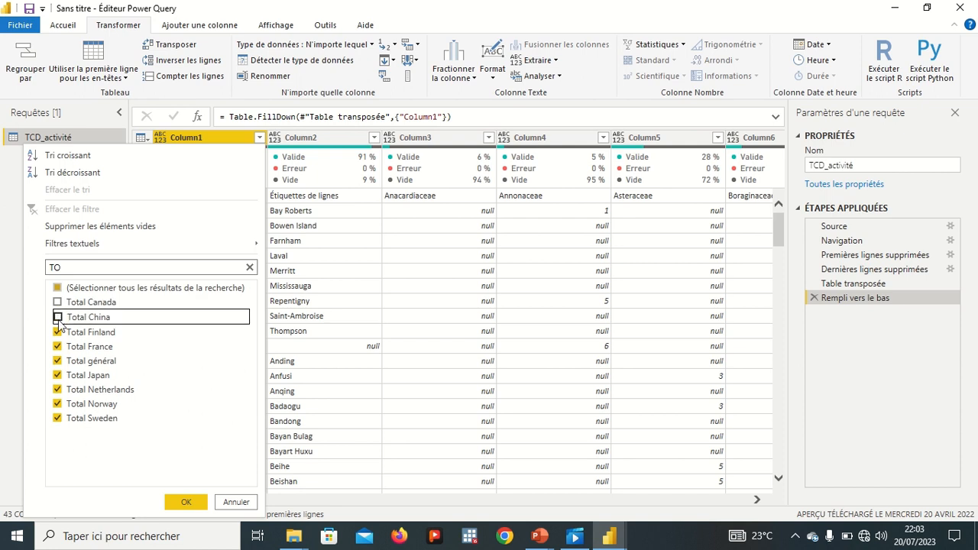
{"action": "left_click", "coordinate": [58, 333]}
{"action": "left_click", "coordinate": [58, 347]}
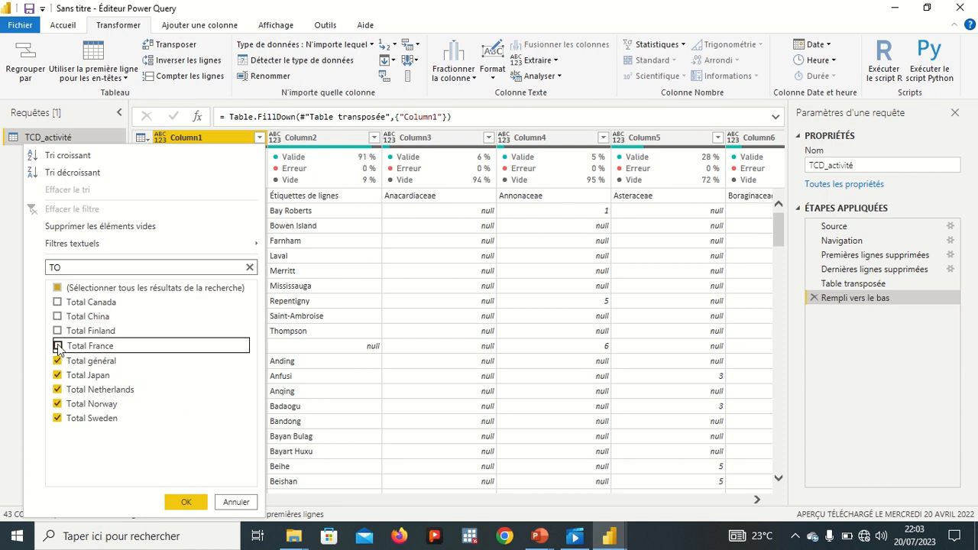
{"action": "left_click", "coordinate": [59, 362]}
{"action": "left_click", "coordinate": [58, 376]}
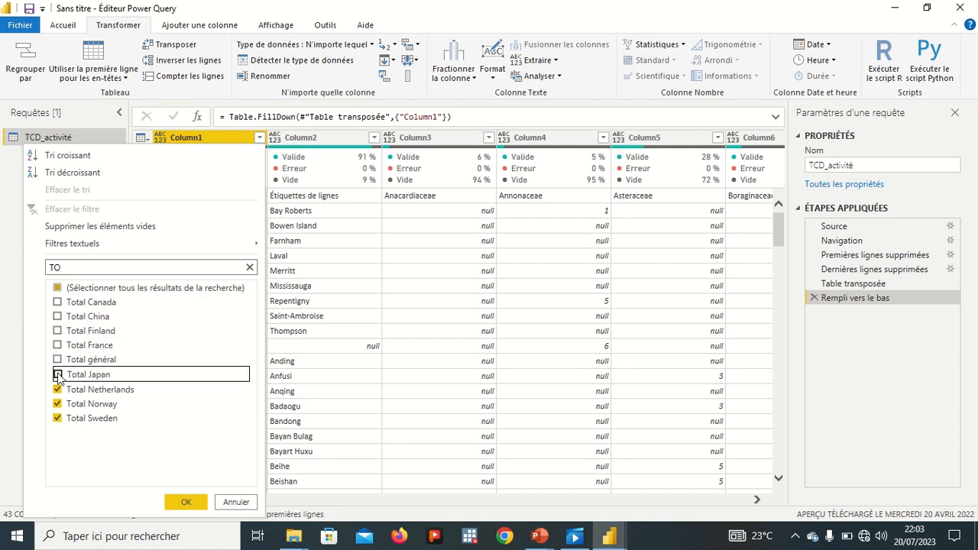
{"action": "left_click", "coordinate": [58, 391]}
{"action": "left_click", "coordinate": [58, 405]}
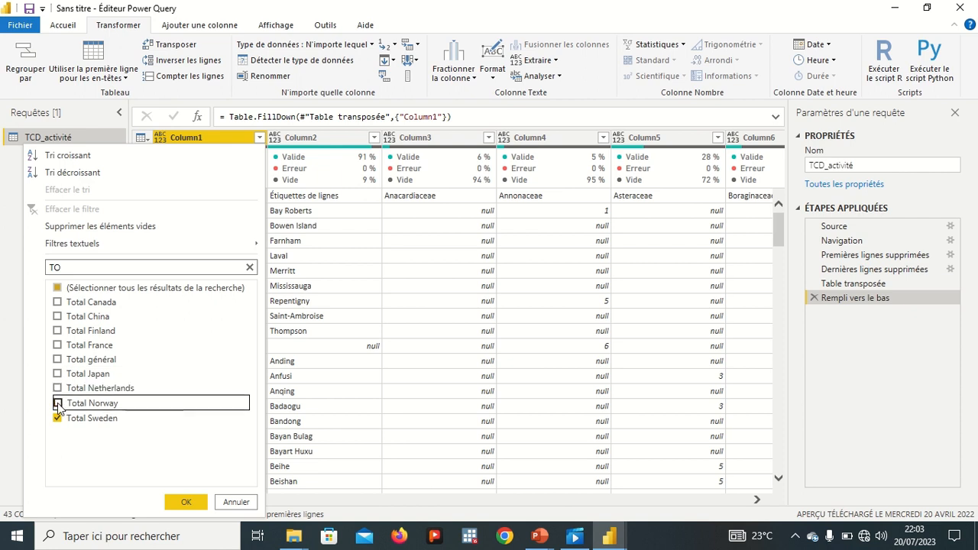
{"action": "left_click", "coordinate": [59, 419]}
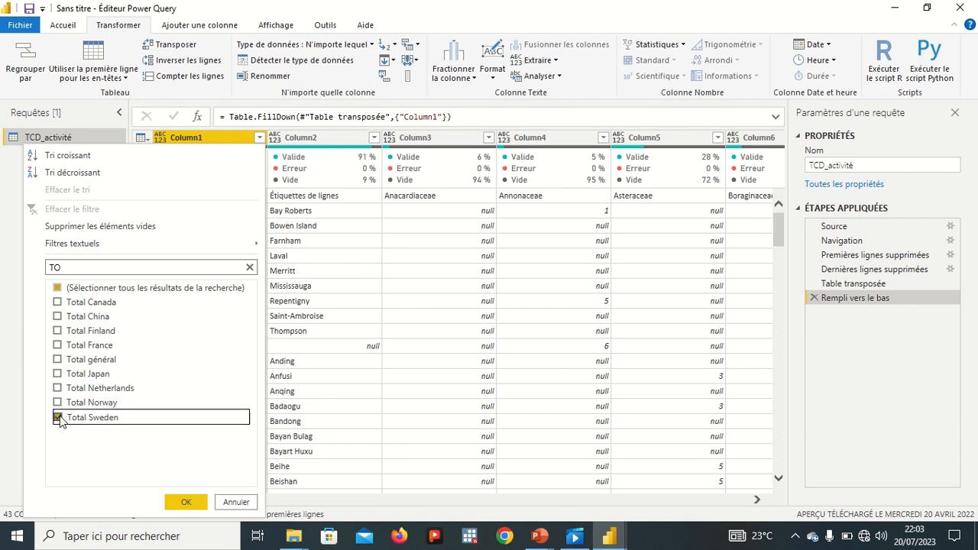
{"action": "left_click", "coordinate": [184, 502]}
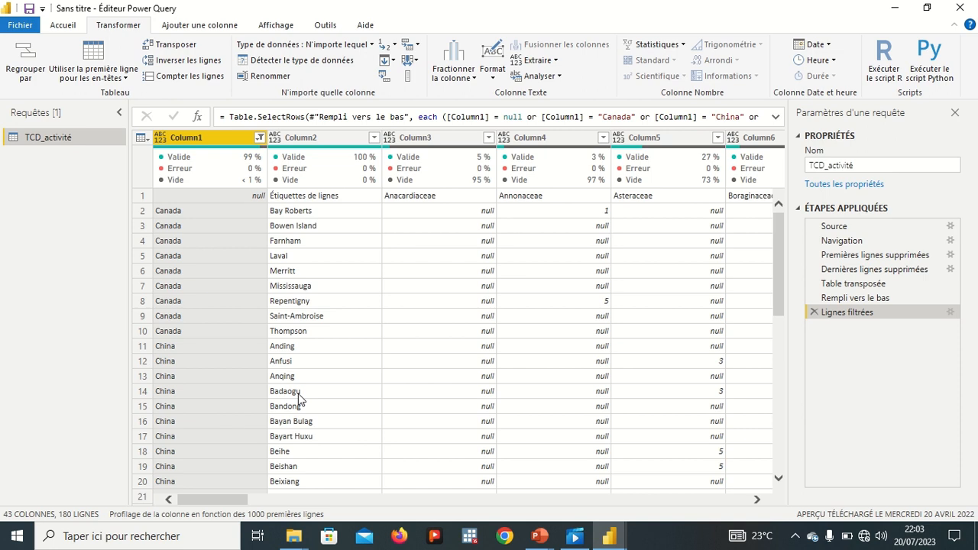
Check Column1 of the filtered table for remaining total rows and inspect the first row containing the column titles.
{"action": "scroll", "coordinate": [298, 393], "scroll_direction": "down", "scroll_amount": 10}
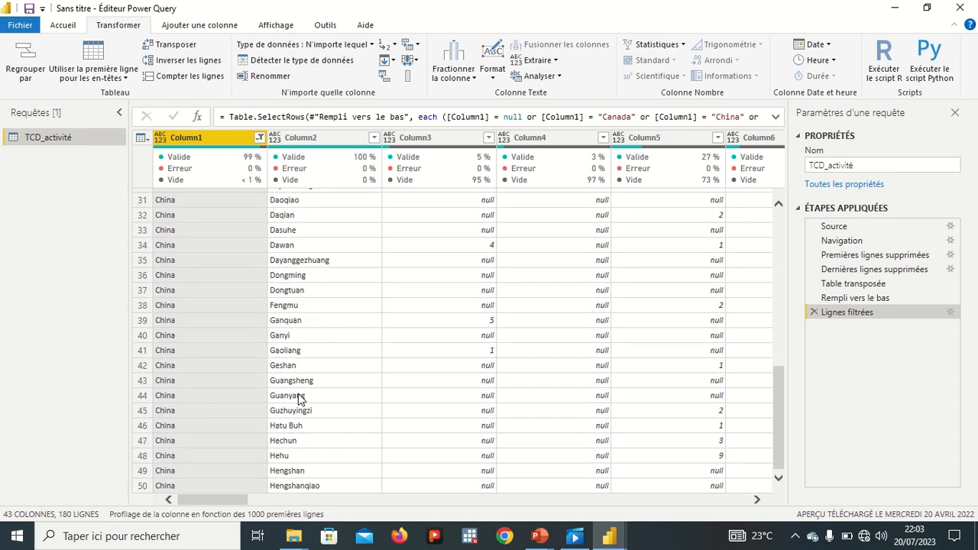
{"action": "scroll", "coordinate": [298, 394], "scroll_direction": "down", "scroll_amount": 11}
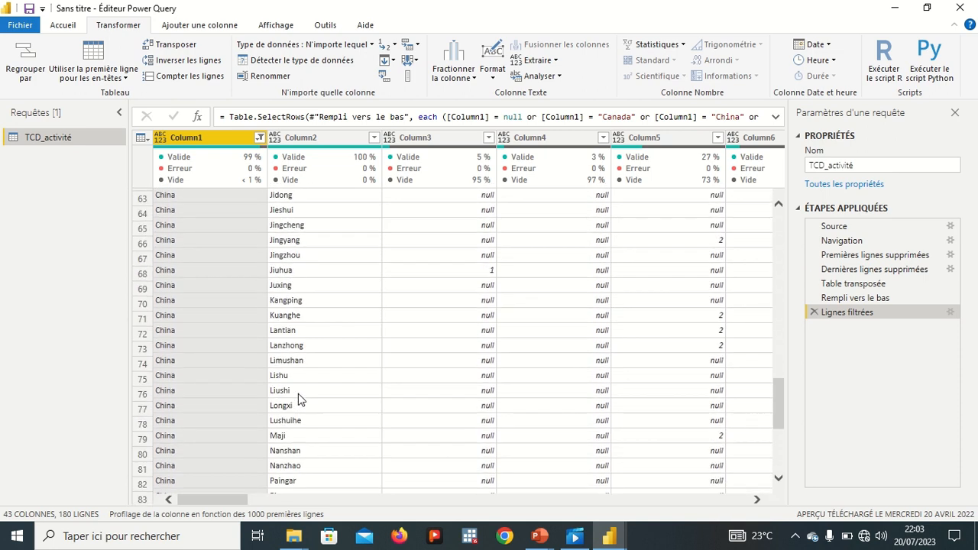
{"action": "scroll", "coordinate": [298, 394], "scroll_direction": "down", "scroll_amount": 8}
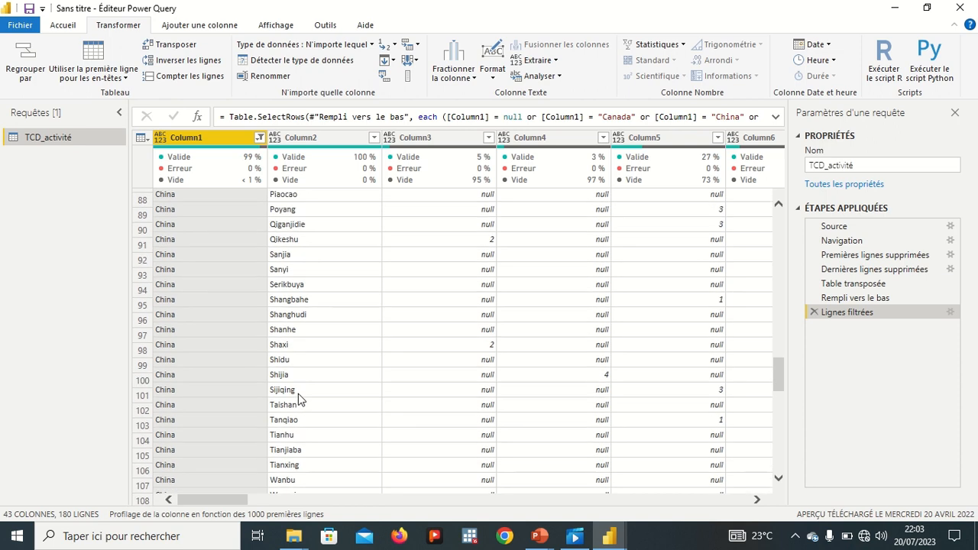
{"action": "scroll", "coordinate": [298, 394], "scroll_direction": "up", "scroll_amount": 19}
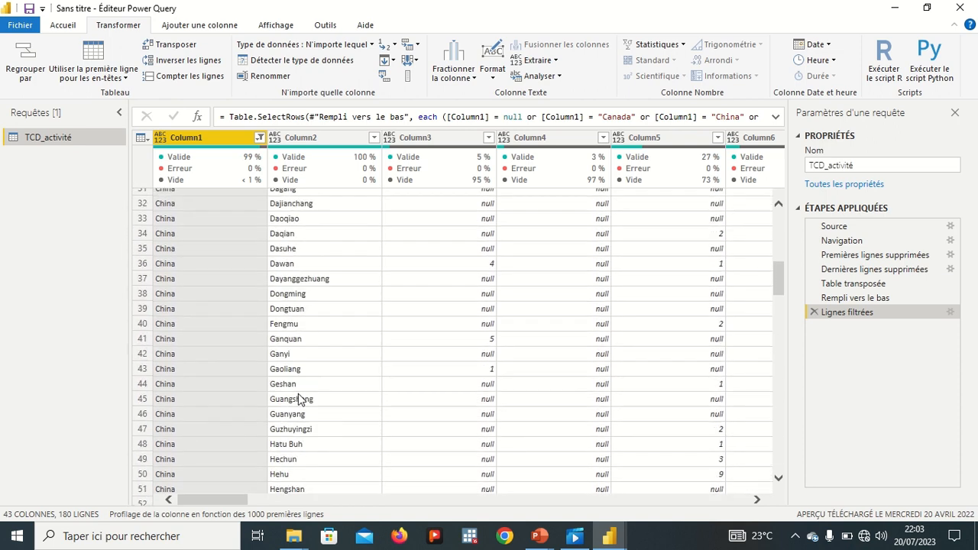
{"action": "scroll", "coordinate": [298, 394], "scroll_direction": "up", "scroll_amount": 10}
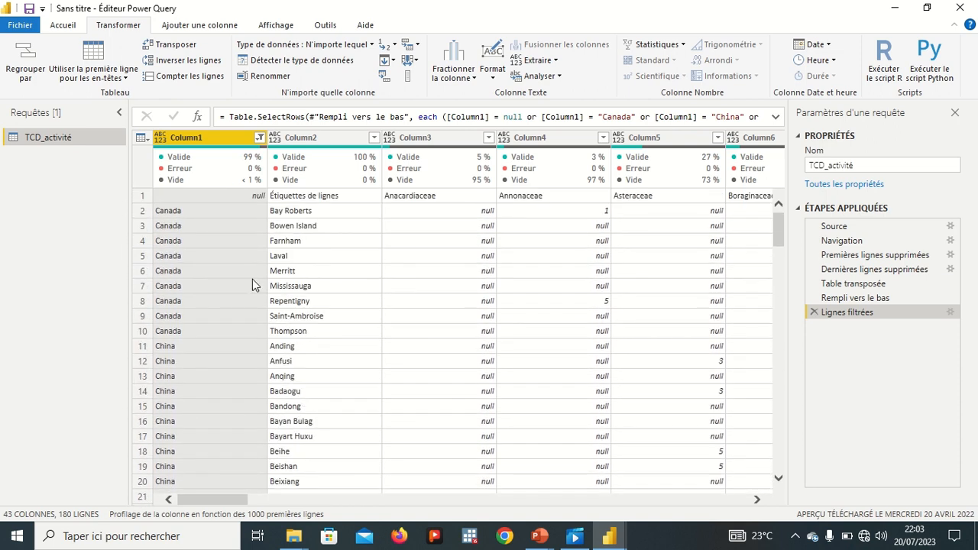
{"action": "left_click", "coordinate": [148, 198]}
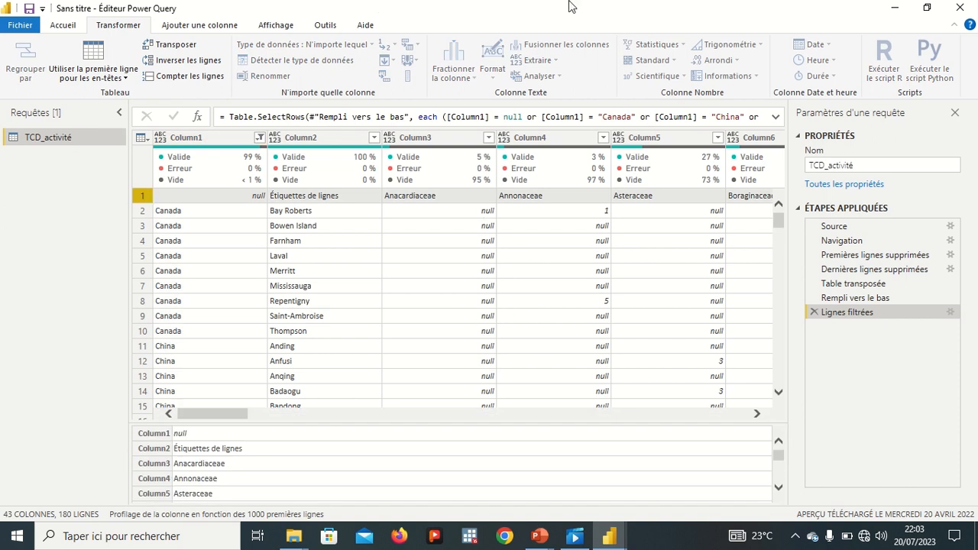
Minimize the Power Query, Power BI, PowerPoint and File Explorer windows to reach the desktop.
{"action": "left_click", "coordinate": [895, 8]}
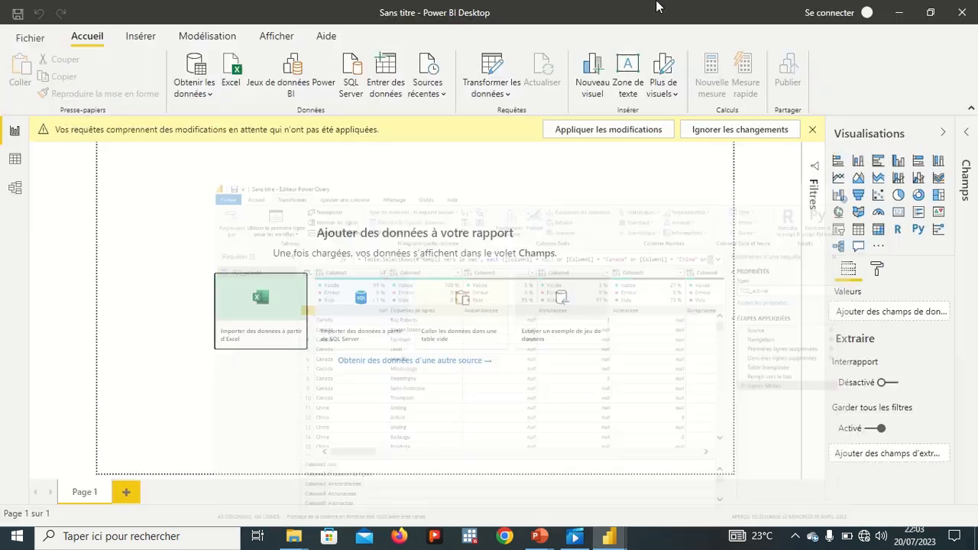
{"action": "left_click", "coordinate": [900, 13]}
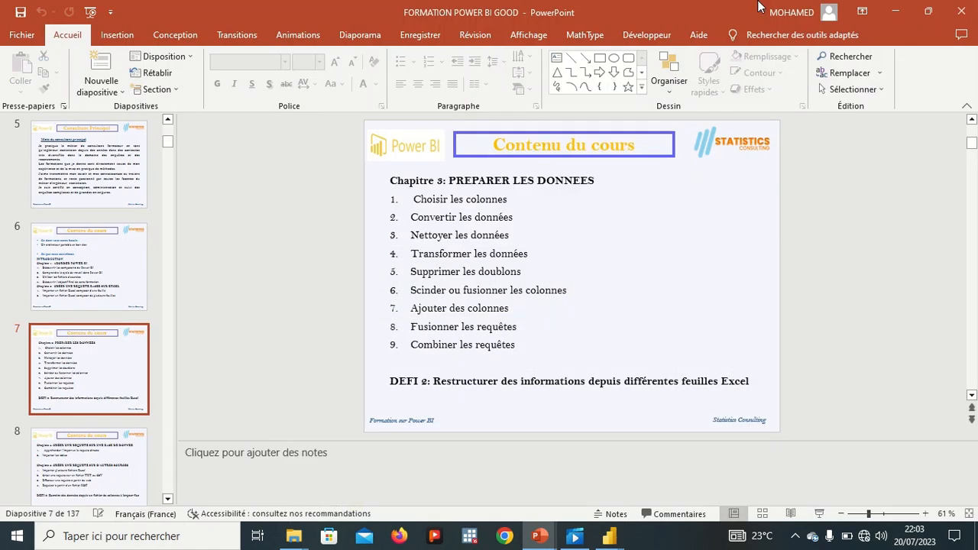
{"action": "left_click", "coordinate": [896, 18]}
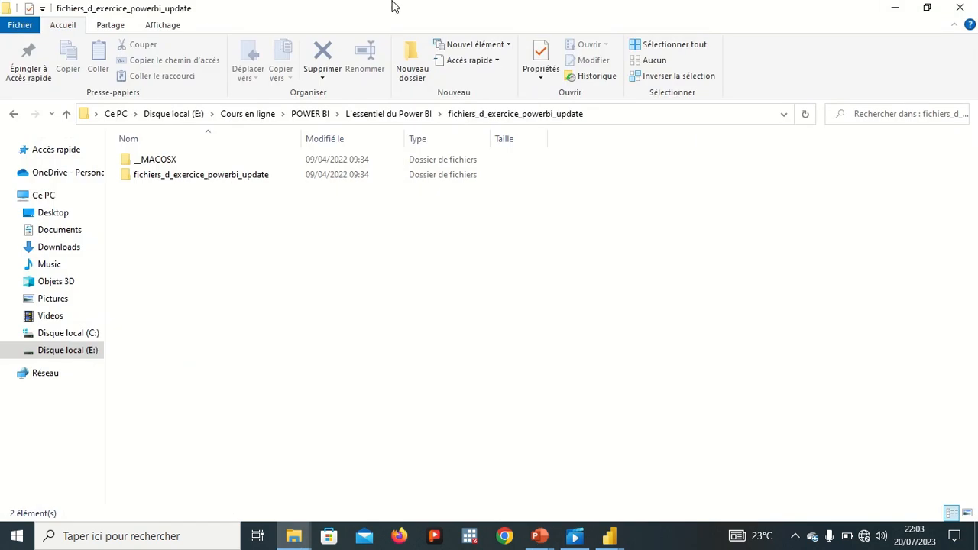
{"action": "left_click", "coordinate": [889, 9]}
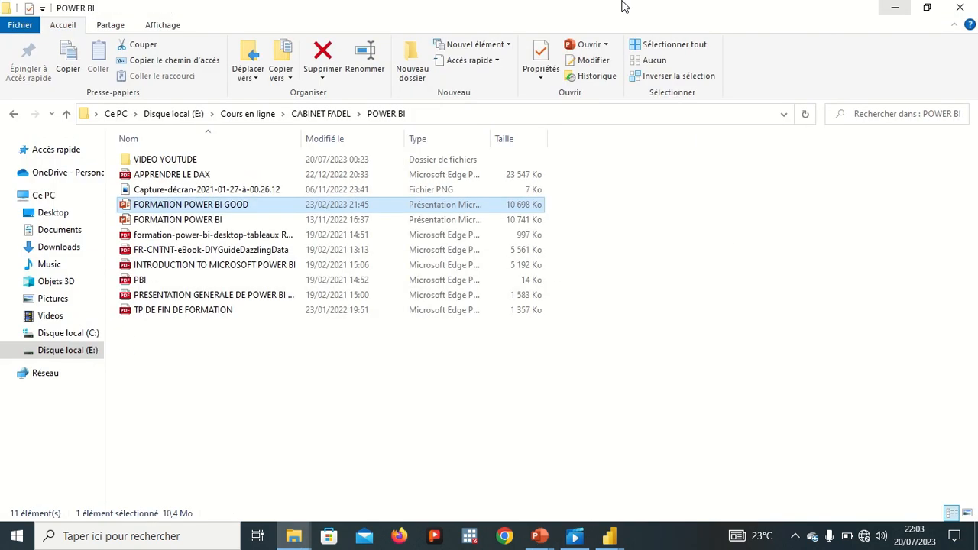
{"action": "left_click", "coordinate": [895, 9]}
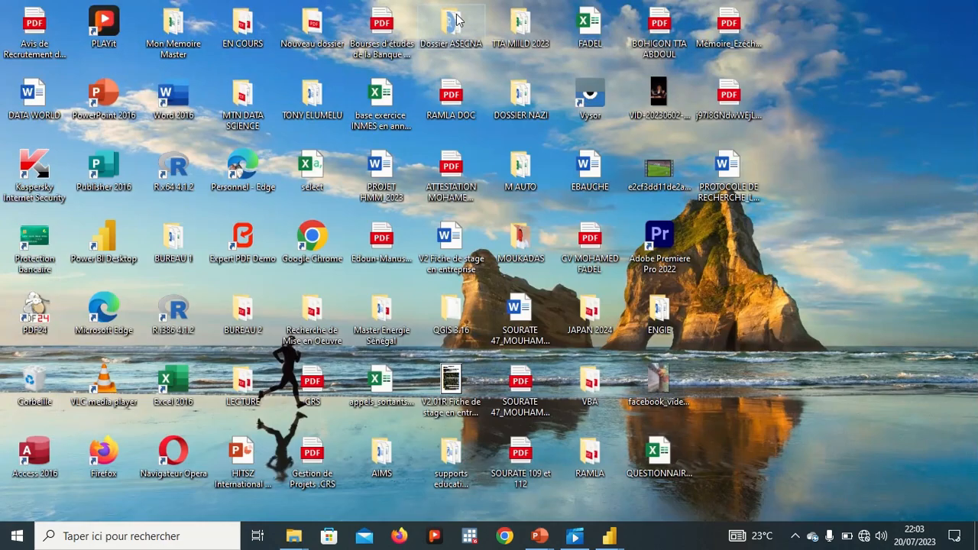
Promote the first row of the TCD_activité table to column headers.
{"action": "mouse_move", "coordinate": [392, 6]}
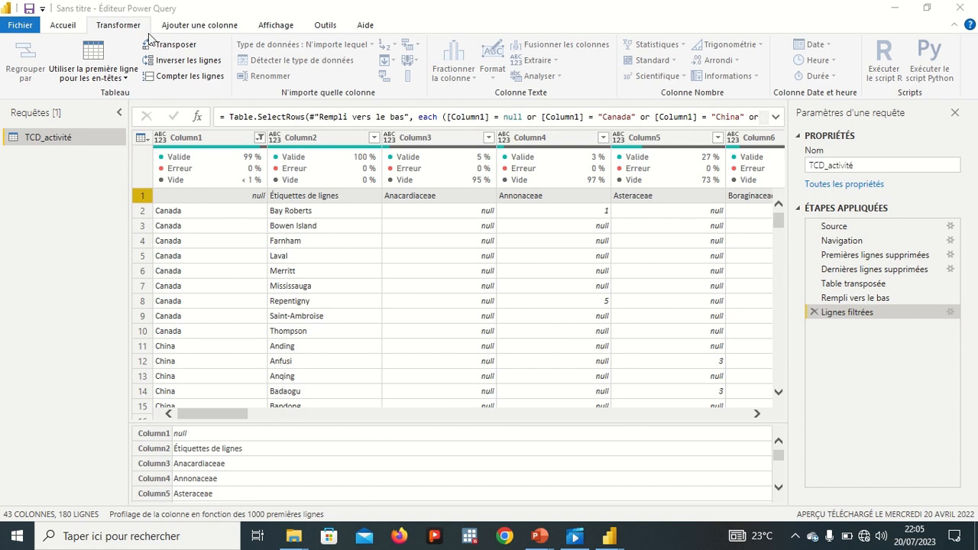
{"action": "left_click", "coordinate": [65, 26]}
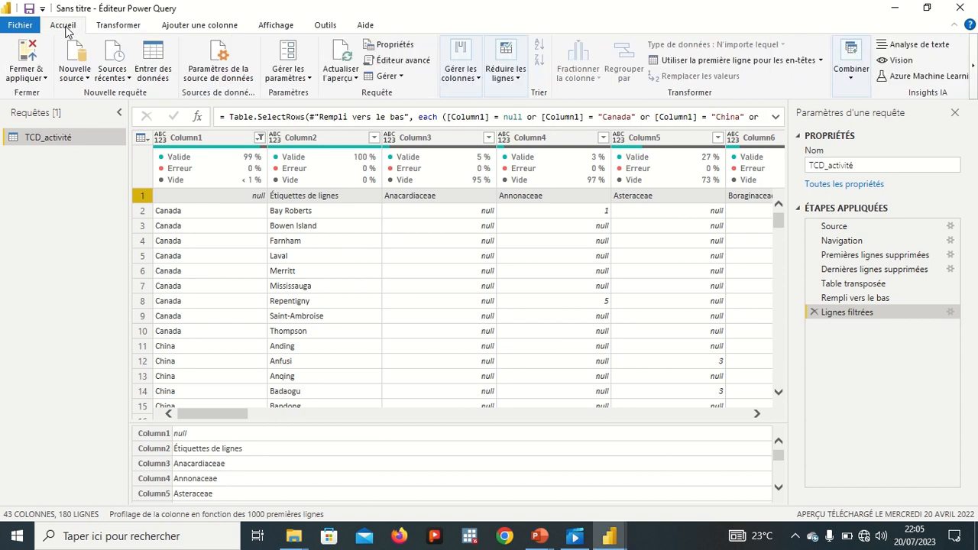
{"action": "left_click", "coordinate": [710, 64]}
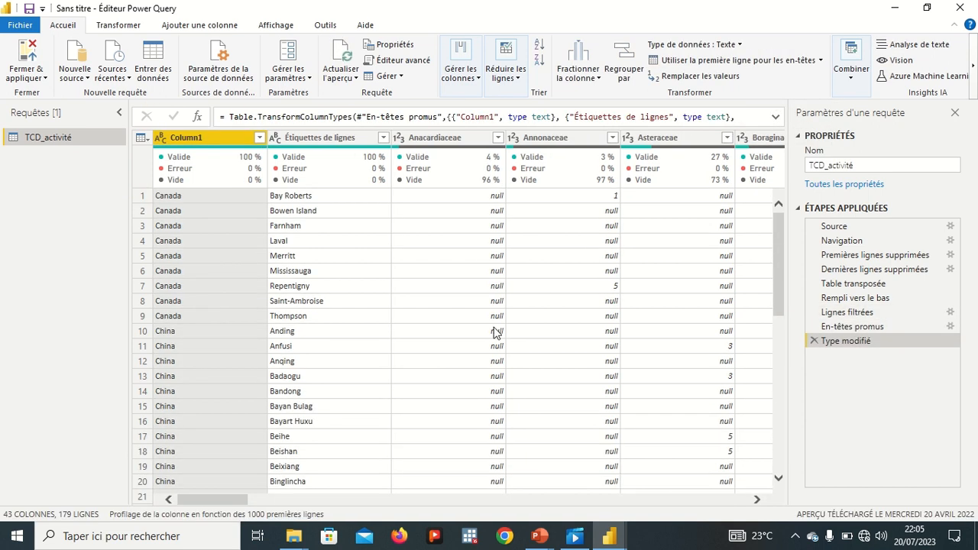
{"action": "scroll", "coordinate": [489, 332], "scroll_direction": "down", "scroll_amount": 1}
{"action": "scroll", "coordinate": [489, 331], "scroll_direction": "up", "scroll_amount": 1}
Rename Column1 as Pays and the Étiquettes de lignes column as Nom.
{"action": "double_click", "coordinate": [205, 139]}
{"action": "type", "text": "Pays"}
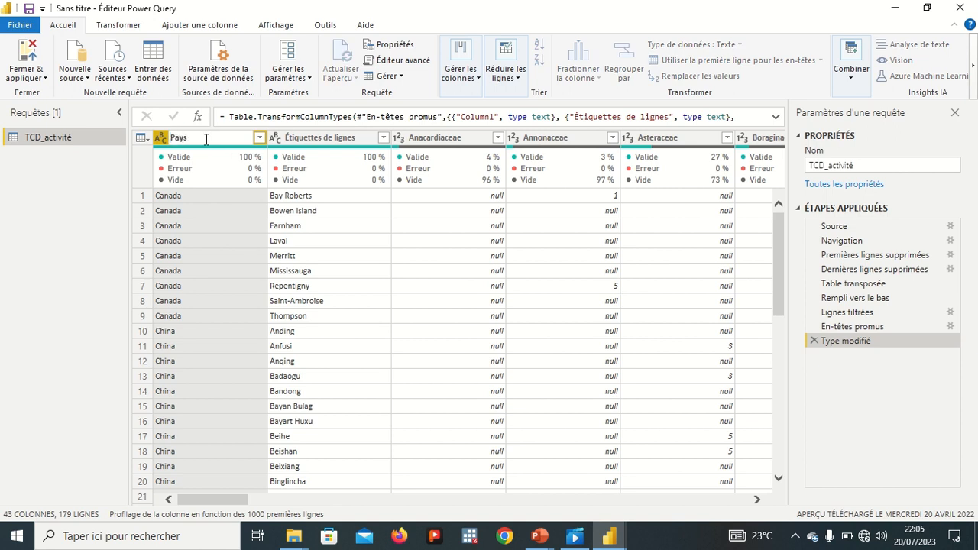
{"action": "double_click", "coordinate": [342, 137]}
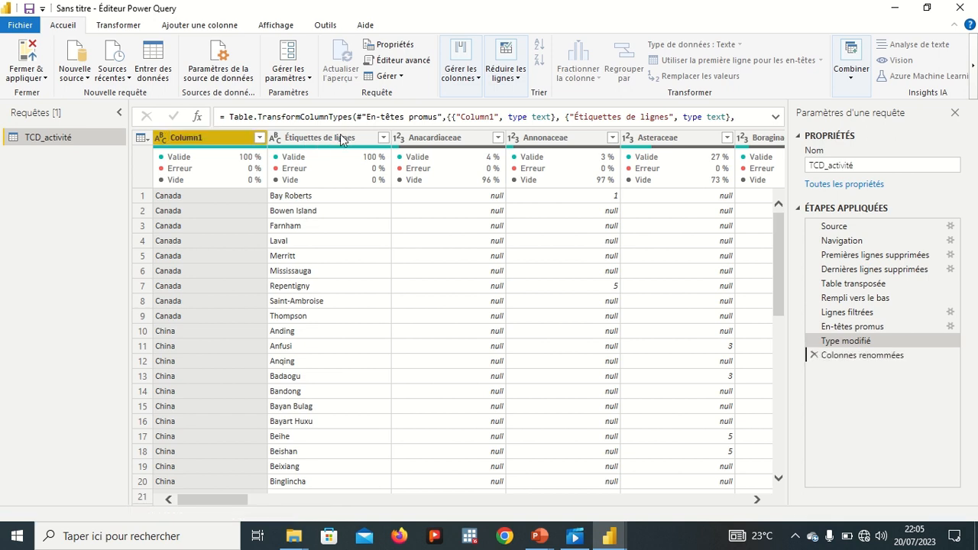
{"action": "type", "text": "Nom"}
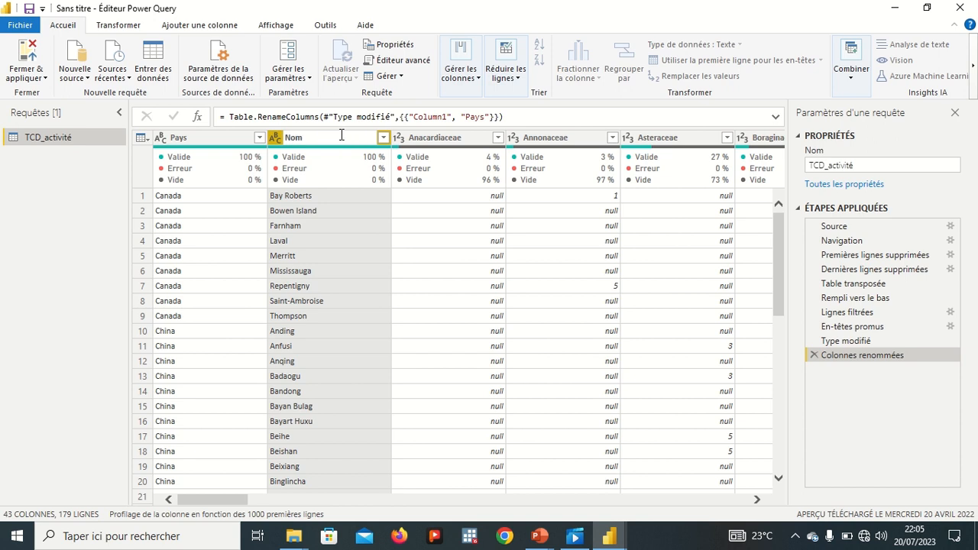
{"action": "key", "text": "Return"}
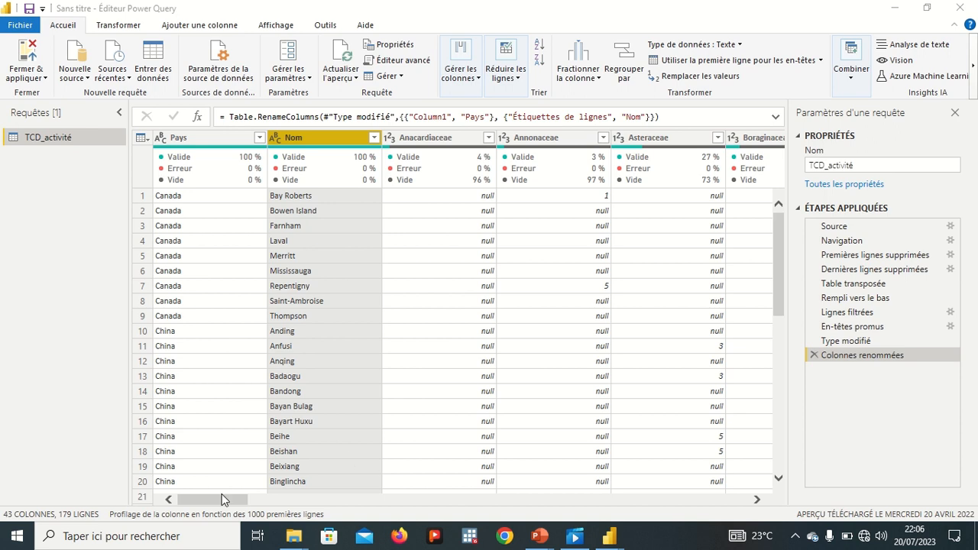
{"action": "left_click_drag", "start_coordinate": [222, 500], "coordinate": [732, 520]}
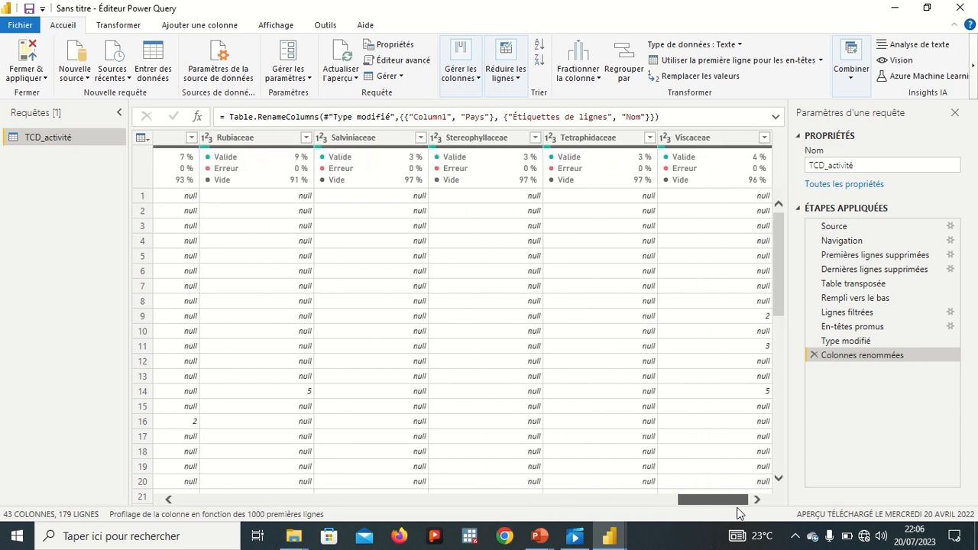
{"action": "left_click_drag", "start_coordinate": [673, 500], "coordinate": [197, 472]}
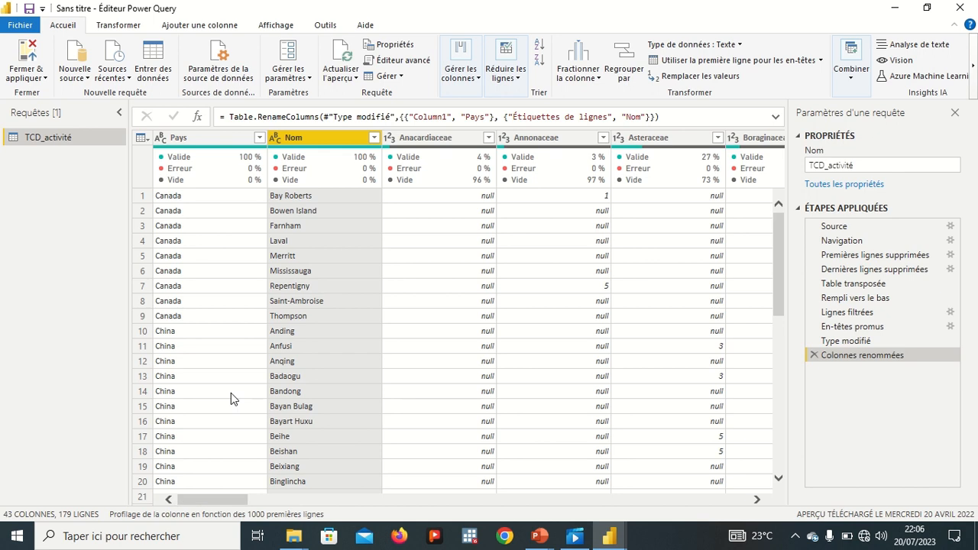
Try to unpivot all columns other than Nom, and delete the resulting unpivot step.
{"action": "left_click", "coordinate": [119, 25]}
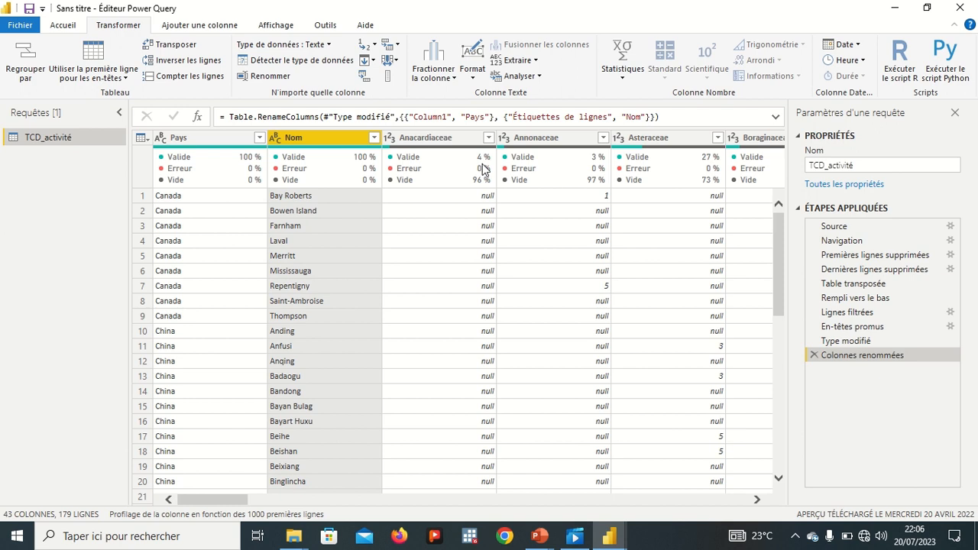
{"action": "left_click", "coordinate": [397, 64]}
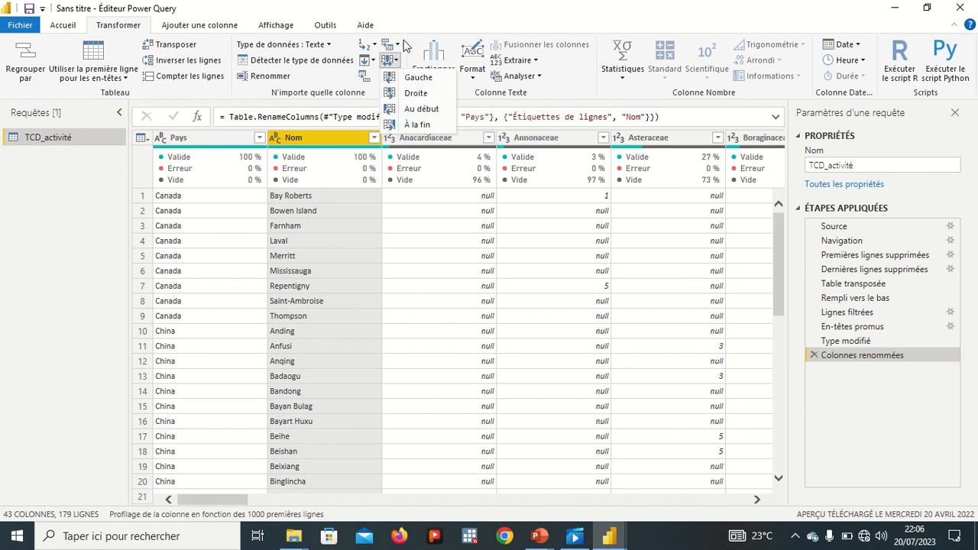
{"action": "left_click", "coordinate": [405, 46]}
{"action": "left_click", "coordinate": [398, 45]}
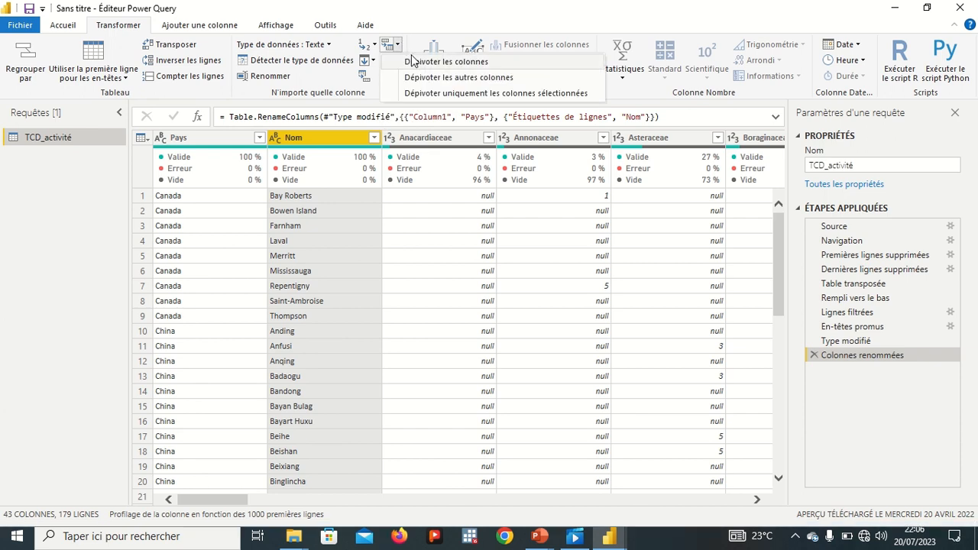
{"action": "left_click", "coordinate": [448, 80]}
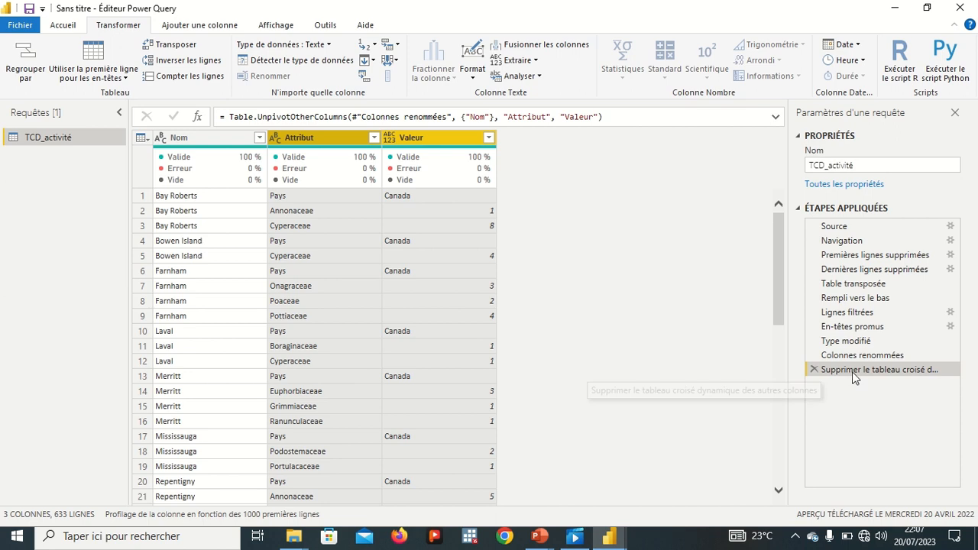
{"action": "left_click", "coordinate": [814, 369]}
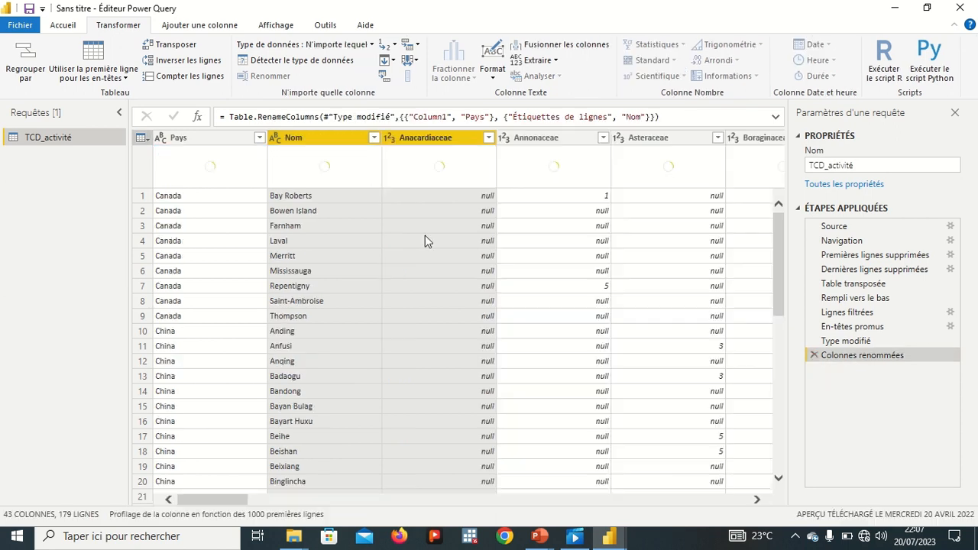
Try to unpivot all columns other than Anacardiaceae, look through the rows, and delete the resulting unpivot step.
{"action": "left_click", "coordinate": [343, 144]}
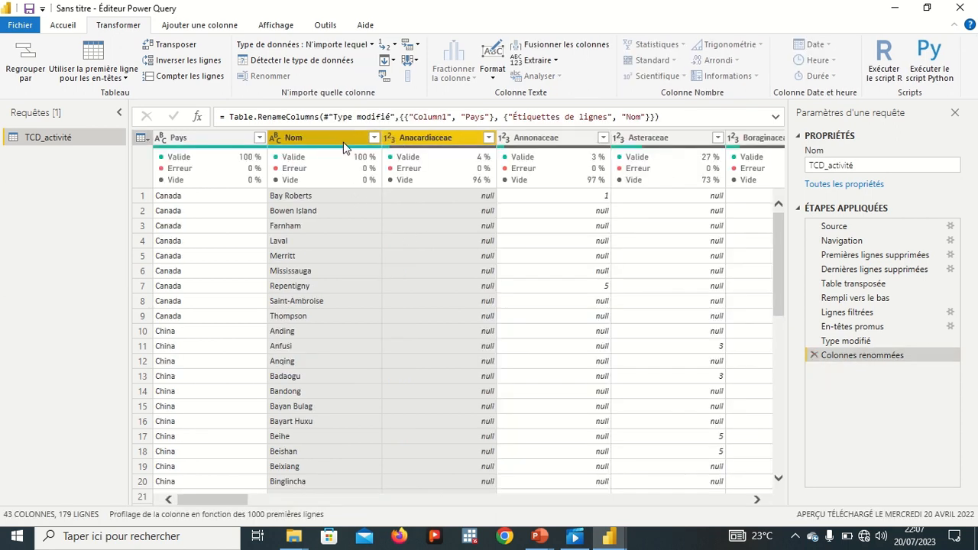
{"action": "left_click", "coordinate": [418, 143]}
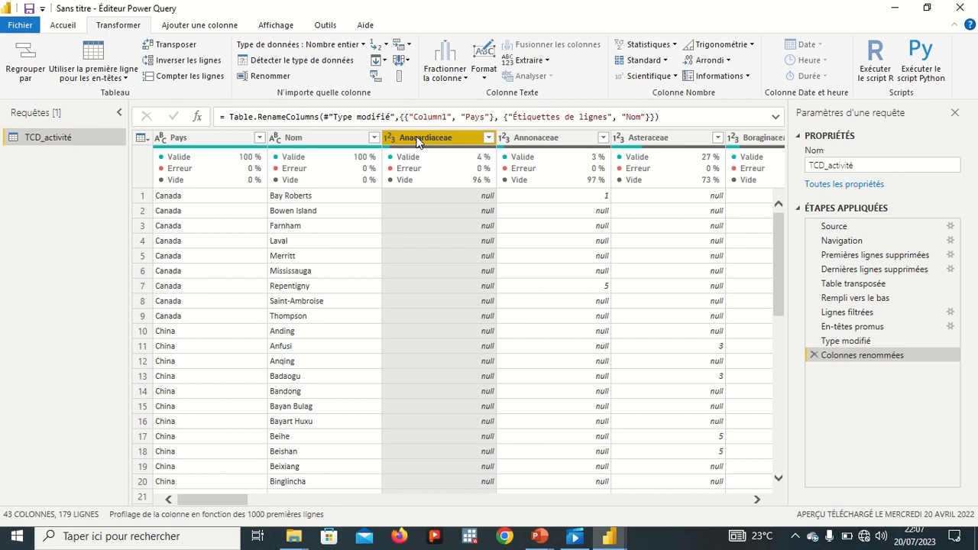
{"action": "left_click", "coordinate": [411, 47]}
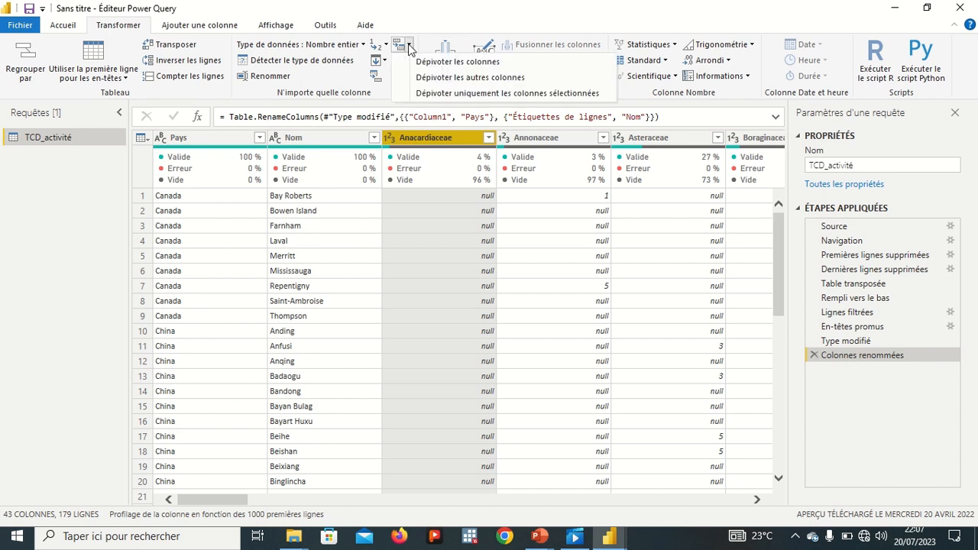
{"action": "left_click", "coordinate": [443, 78]}
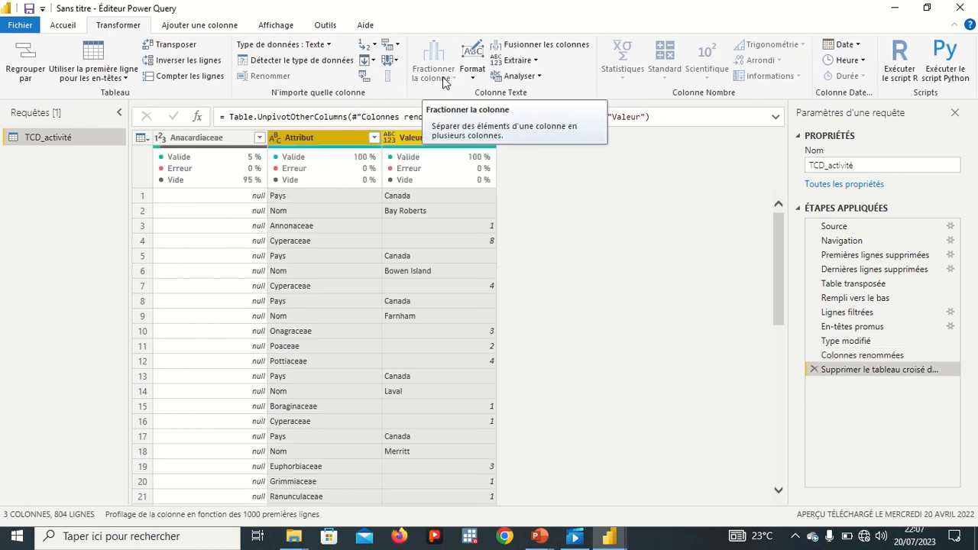
{"action": "scroll", "coordinate": [453, 330], "scroll_direction": "down", "scroll_amount": 3}
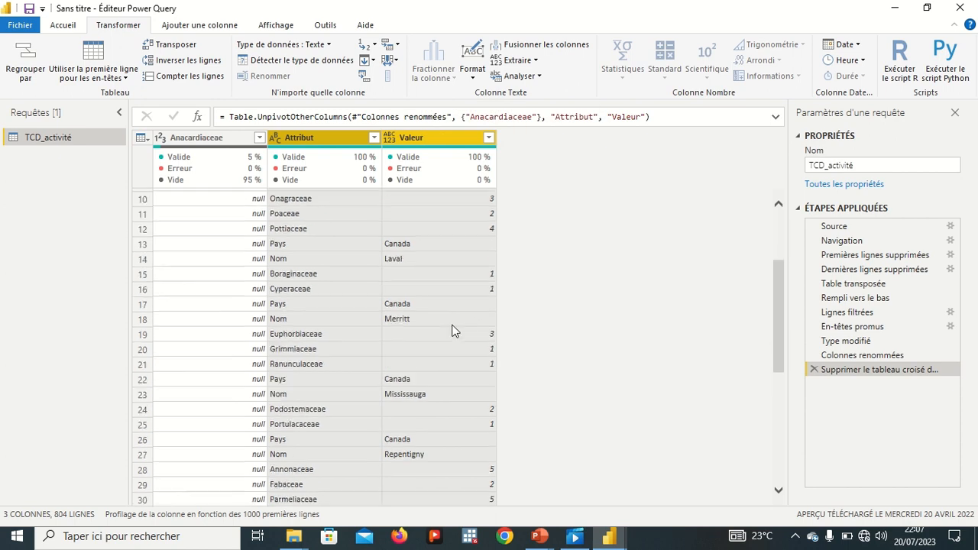
{"action": "scroll", "coordinate": [453, 330], "scroll_direction": "down", "scroll_amount": 3}
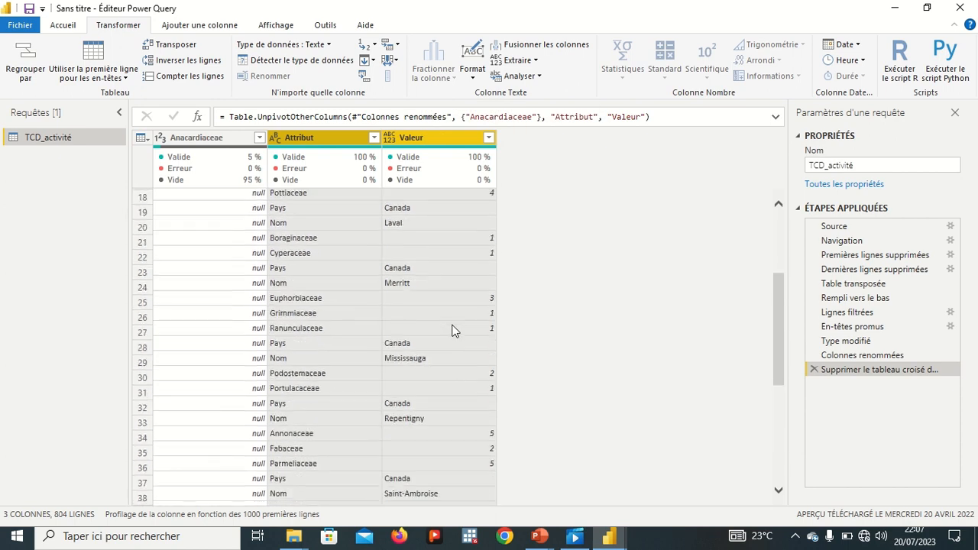
{"action": "scroll", "coordinate": [453, 330], "scroll_direction": "up", "scroll_amount": 6}
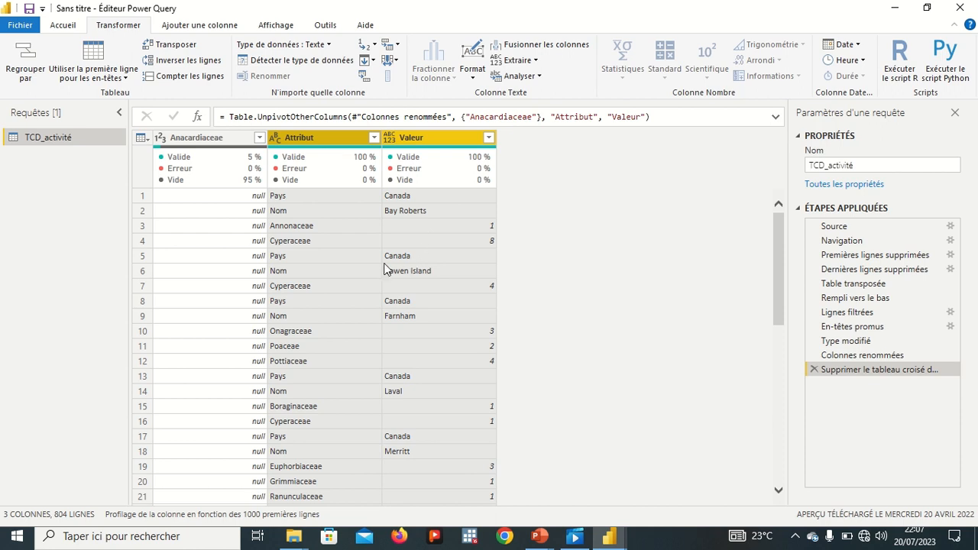
{"action": "scroll", "coordinate": [256, 334], "scroll_direction": "down", "scroll_amount": 3}
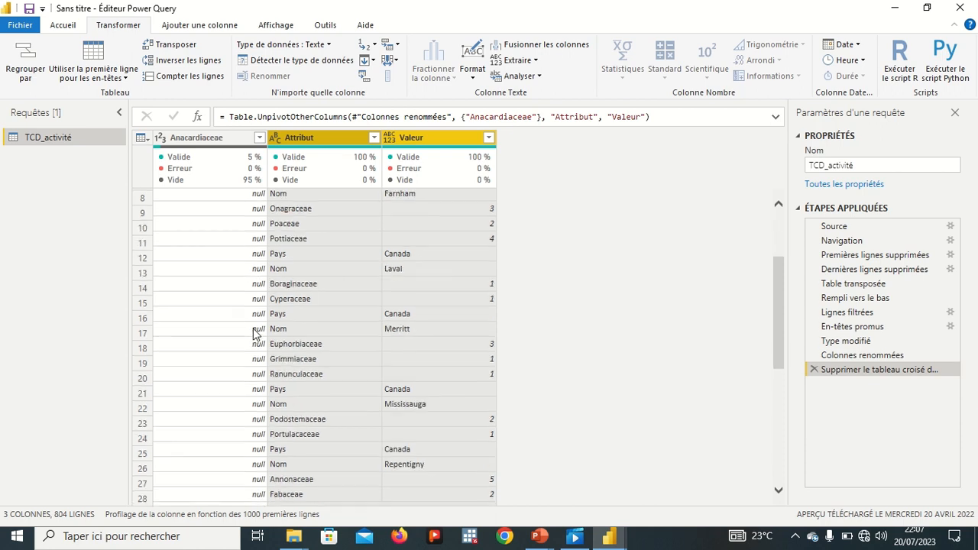
{"action": "scroll", "coordinate": [256, 334], "scroll_direction": "up", "scroll_amount": 3}
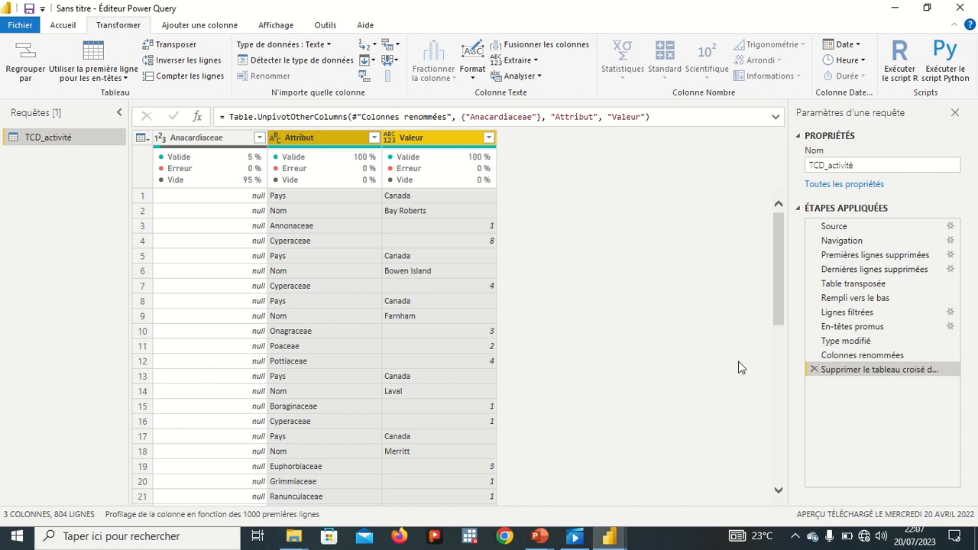
{"action": "left_click", "coordinate": [814, 370]}
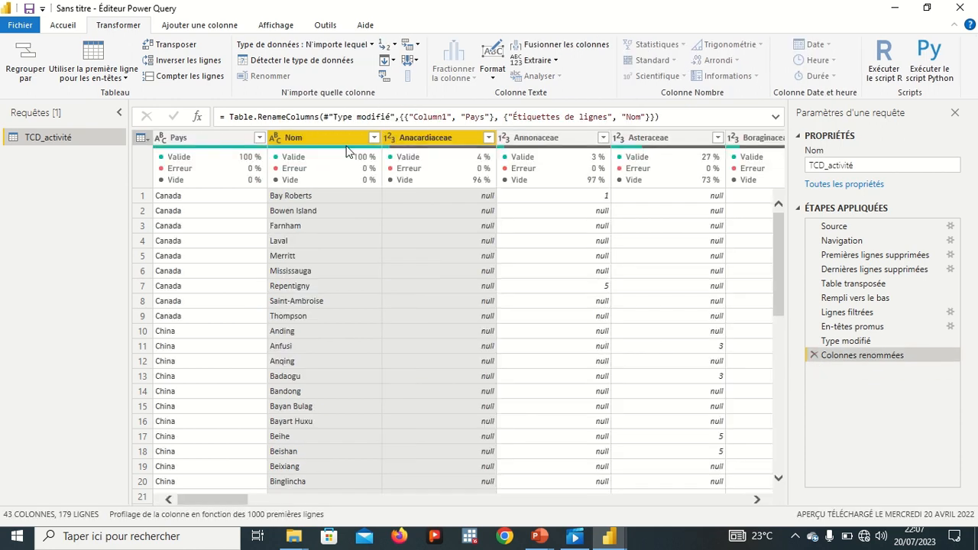
Unpivot all columns other than Pays and Nom in the TCD_activité table.
{"action": "mouse_move", "coordinate": [457, 4]}
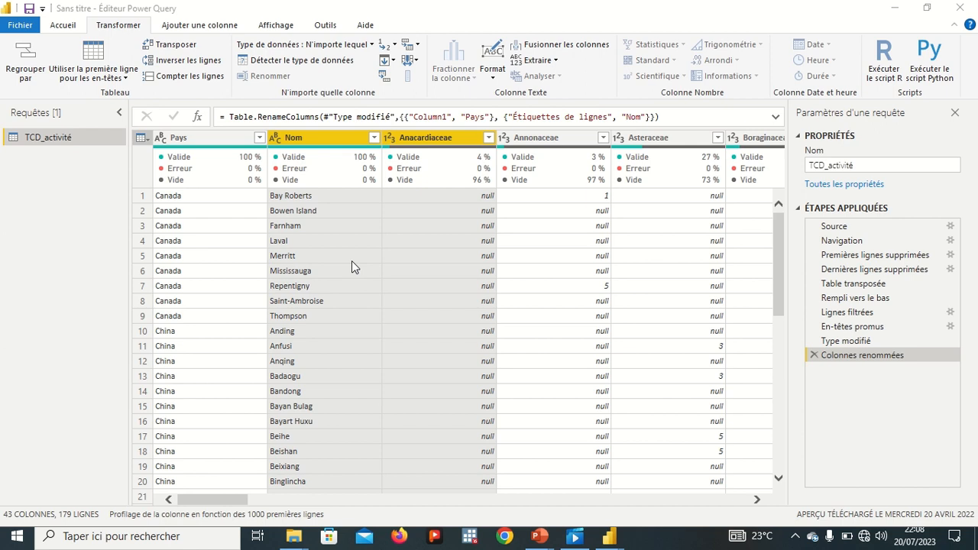
{"action": "left_click", "coordinate": [209, 142]}
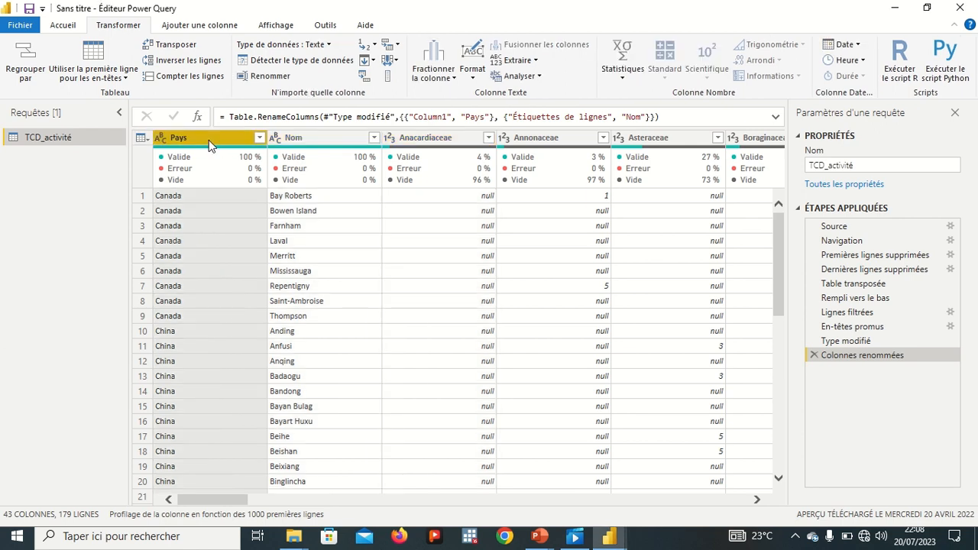
{"action": "left_click", "coordinate": [302, 136], "text": "ctrl"}
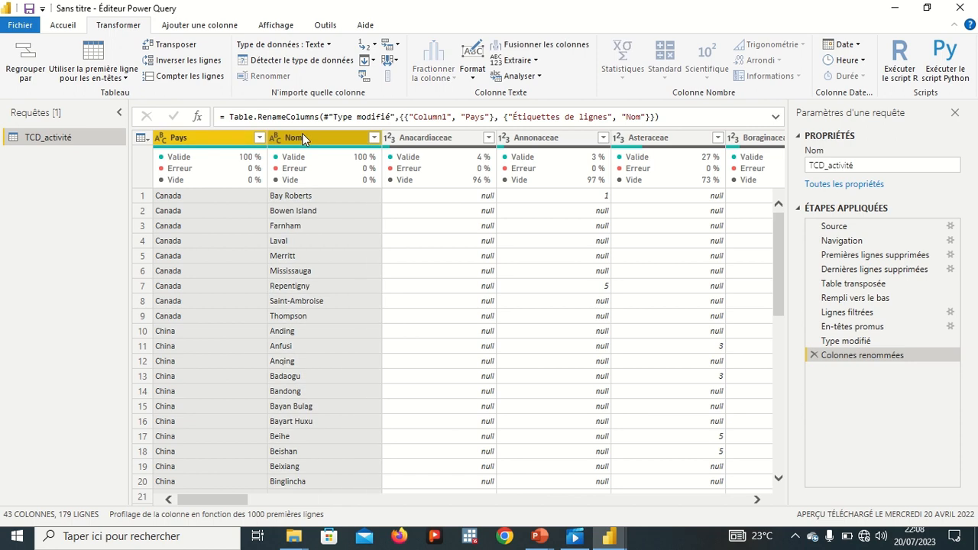
{"action": "left_click", "coordinate": [398, 48]}
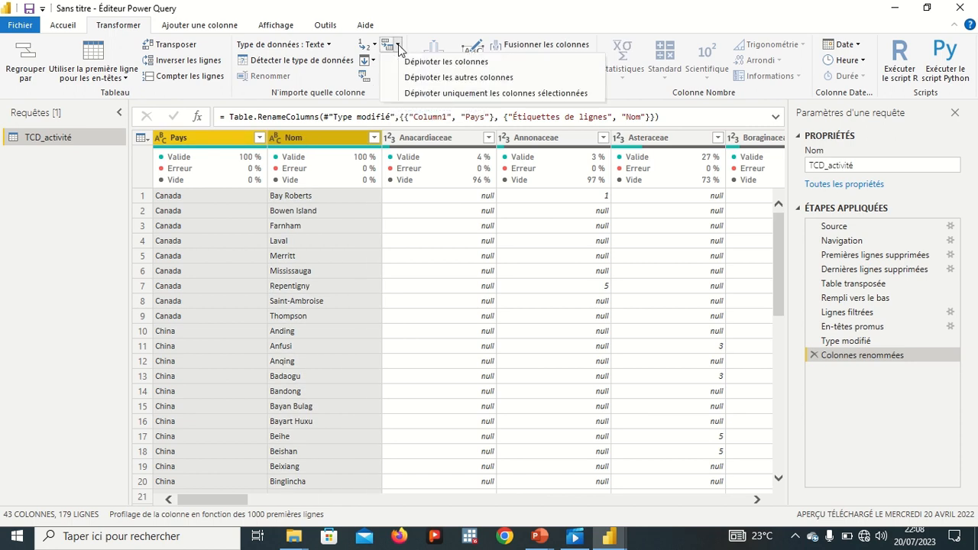
{"action": "left_click", "coordinate": [433, 79]}
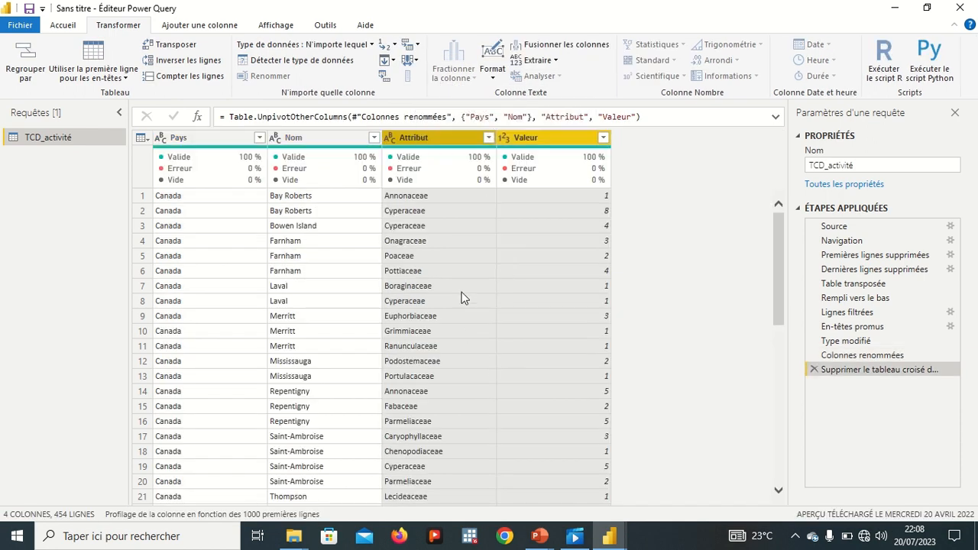
Examine the unpivoted rows and the Pays, Nom, Attribut and Valeur columns.
{"action": "scroll", "coordinate": [489, 362], "scroll_direction": "down", "scroll_amount": 1}
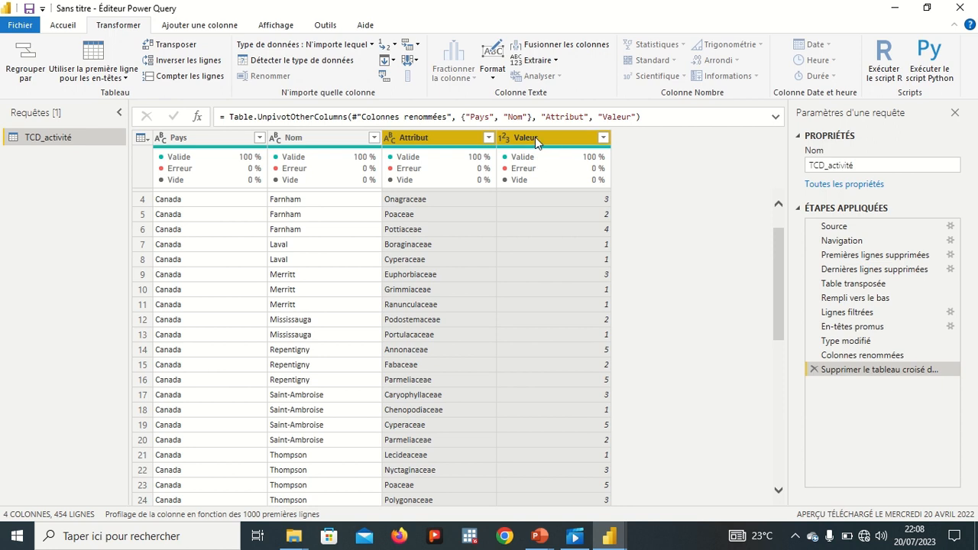
{"action": "scroll", "coordinate": [540, 345], "scroll_direction": "down", "scroll_amount": 5}
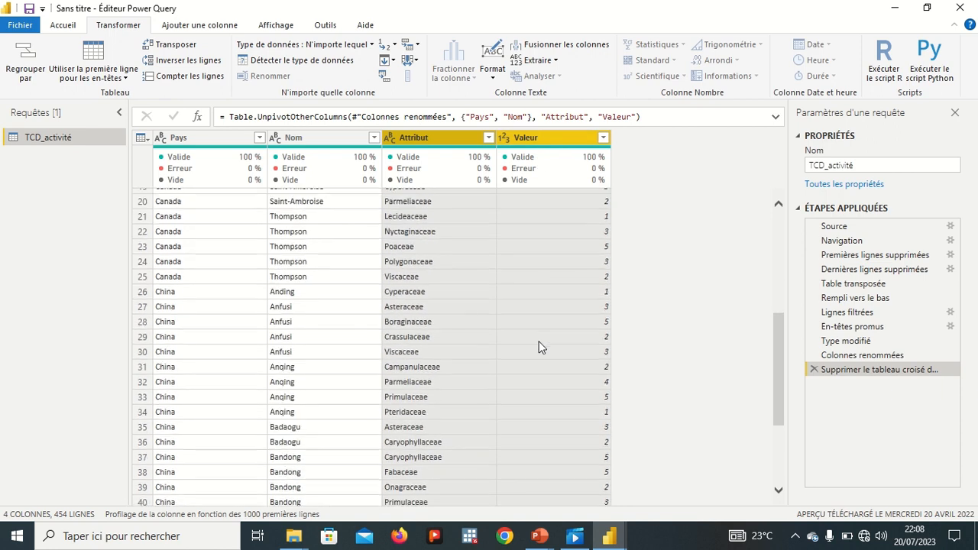
{"action": "scroll", "coordinate": [539, 346], "scroll_direction": "down", "scroll_amount": 5}
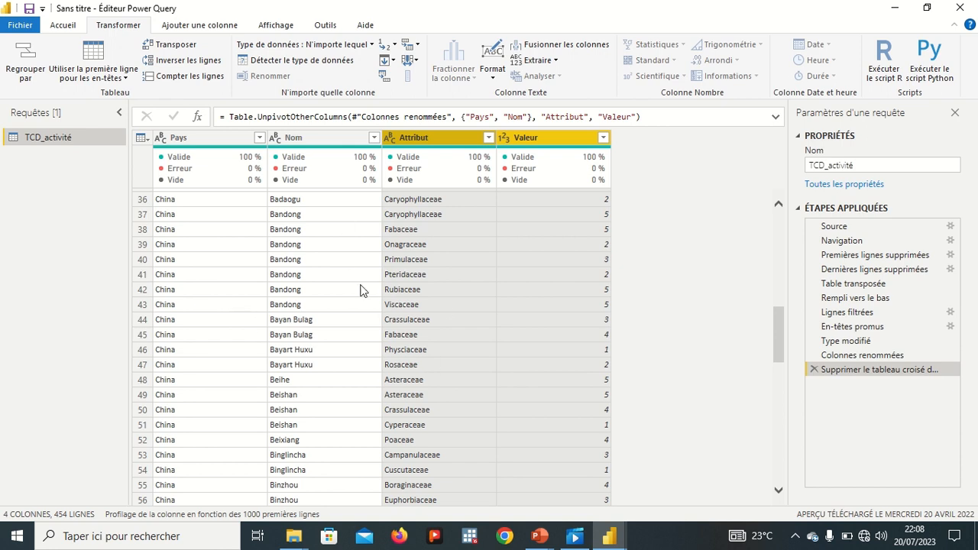
{"action": "left_click", "coordinate": [189, 144]}
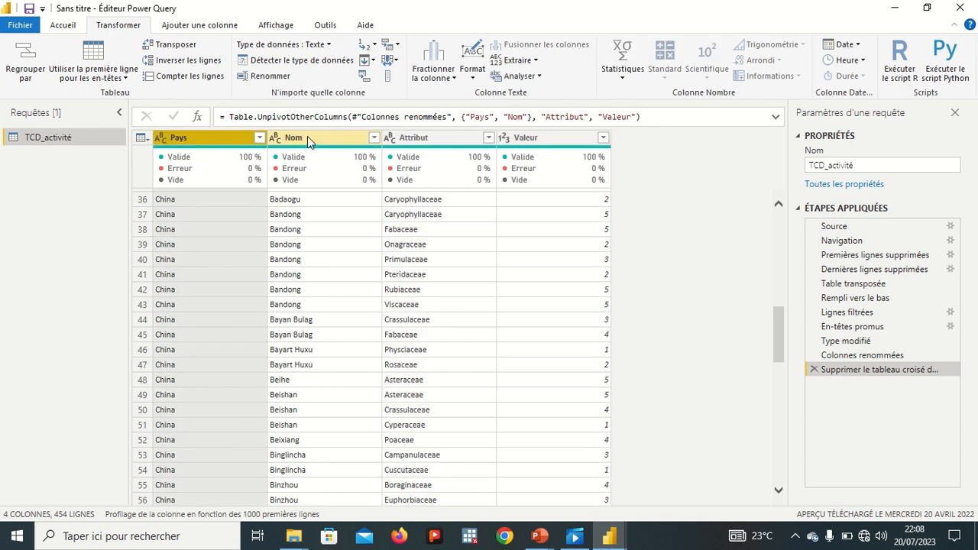
{"action": "left_click", "coordinate": [313, 143]}
{"action": "left_click", "coordinate": [425, 138]}
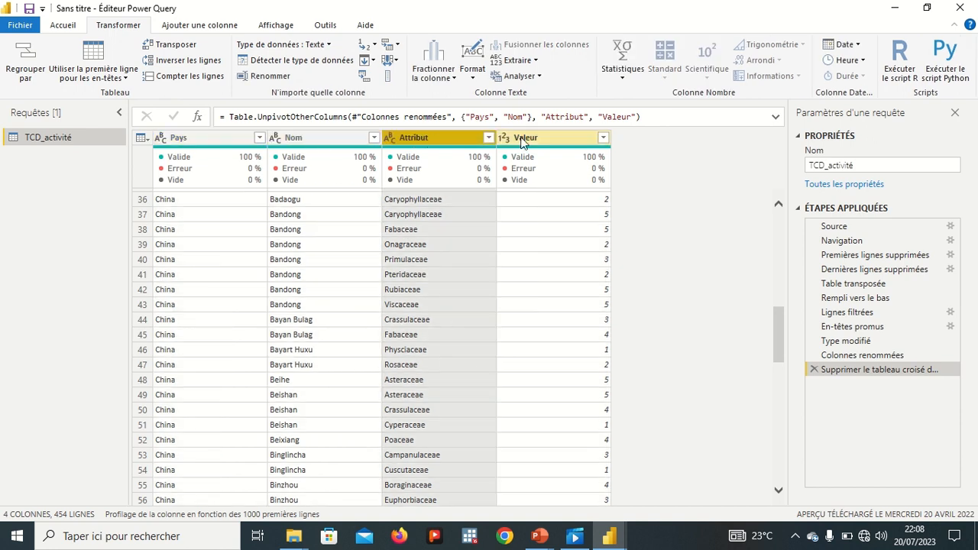
{"action": "left_click", "coordinate": [528, 141]}
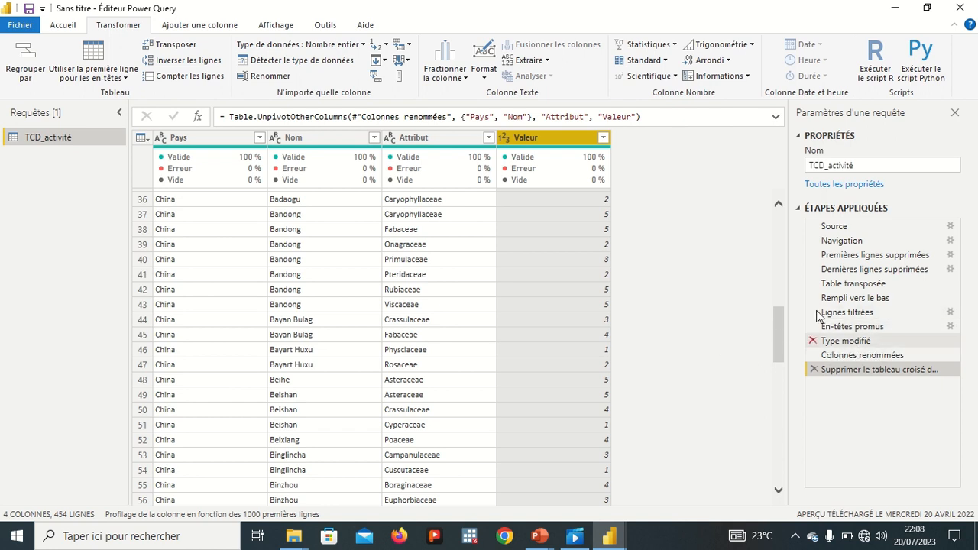
Apply the query changes and close the Power Query editor to load TCD_activité into the report.
{"action": "left_click", "coordinate": [16, 26]}
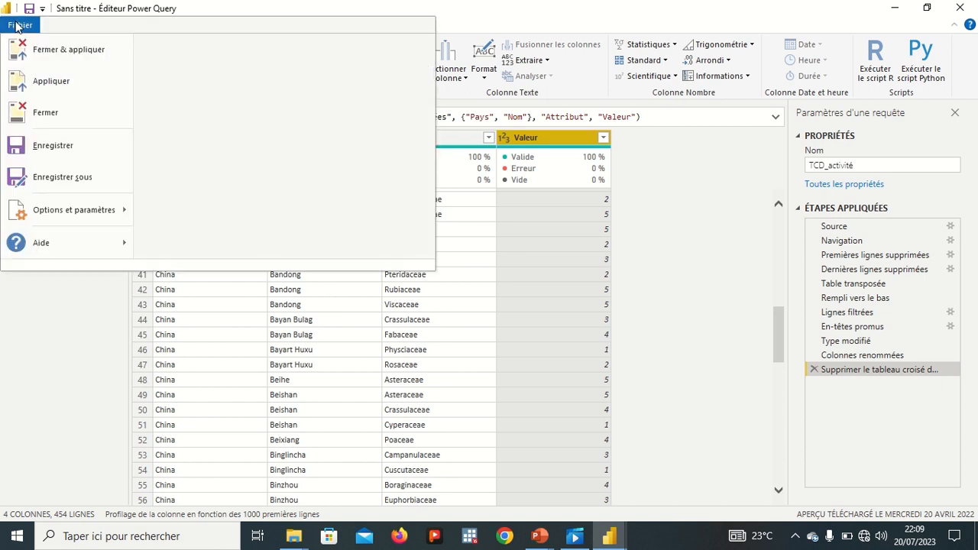
{"action": "left_click", "coordinate": [44, 50]}
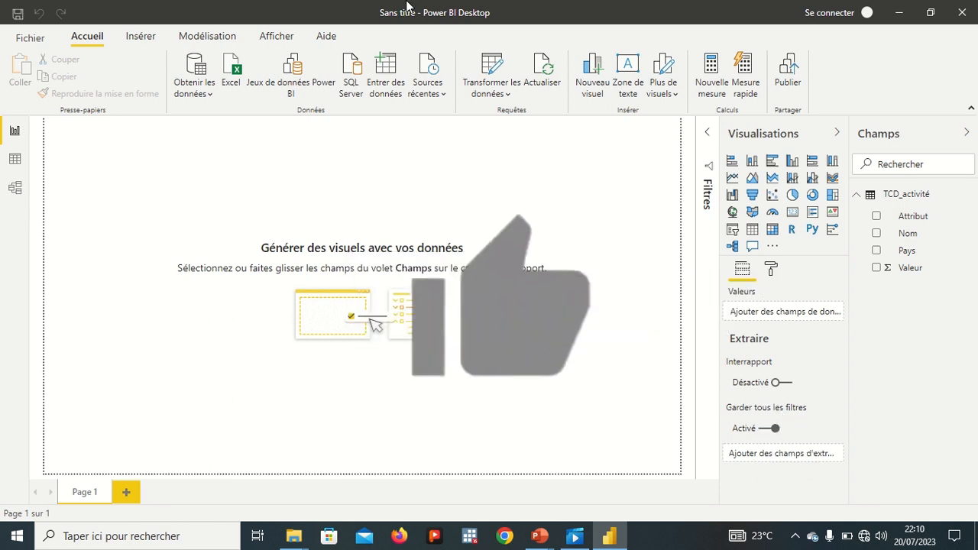
Minimize the Power BI Desktop window to reach the desktop.
{"action": "left_click", "coordinate": [901, 14]}
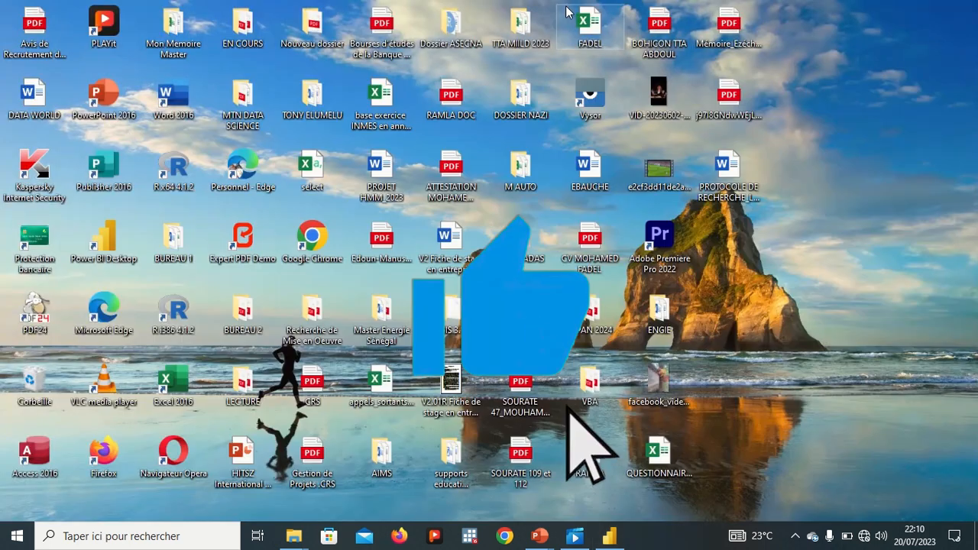
{"action": "mouse_move", "coordinate": [352, 4]}
{"action": "left_click", "coordinate": [414, 38]}
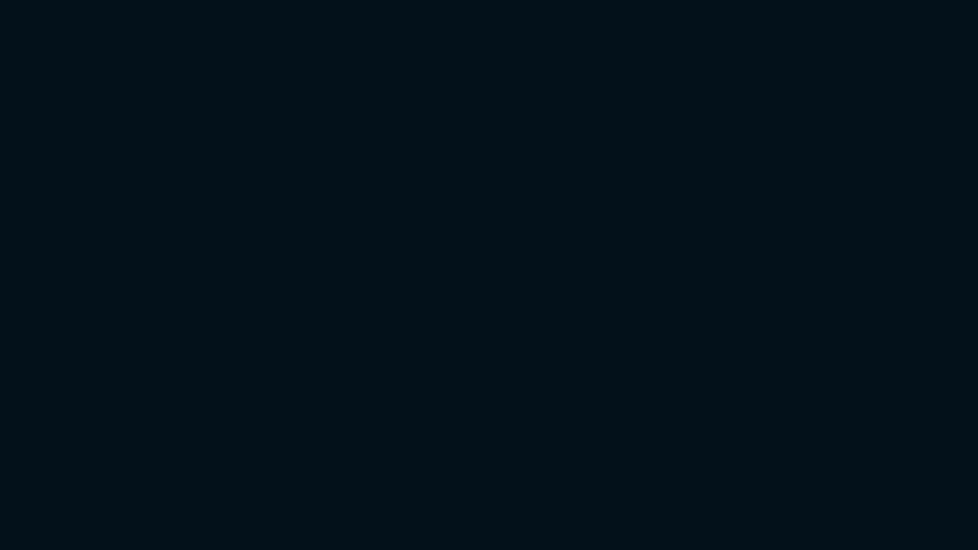